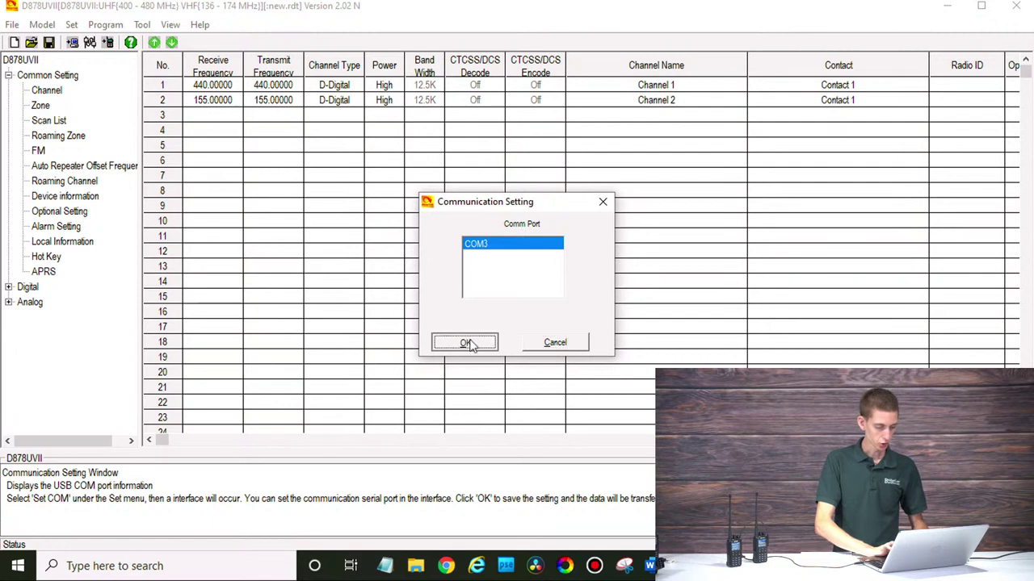
# Step: Read the radio's Other Data into the codeplug, leaving out the Digital Contact List
pyautogui.click(72, 42)
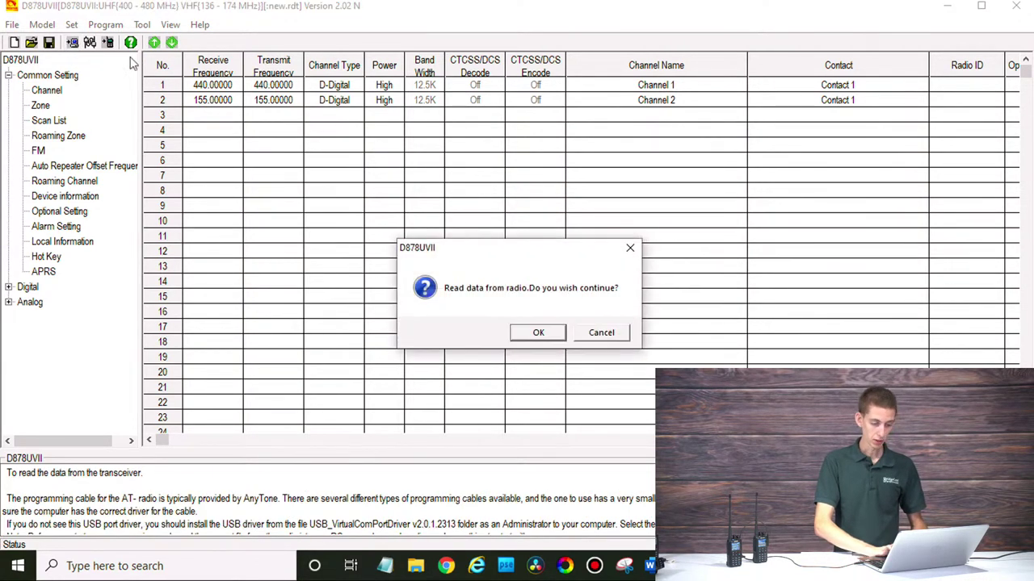
pyautogui.click(538, 332)
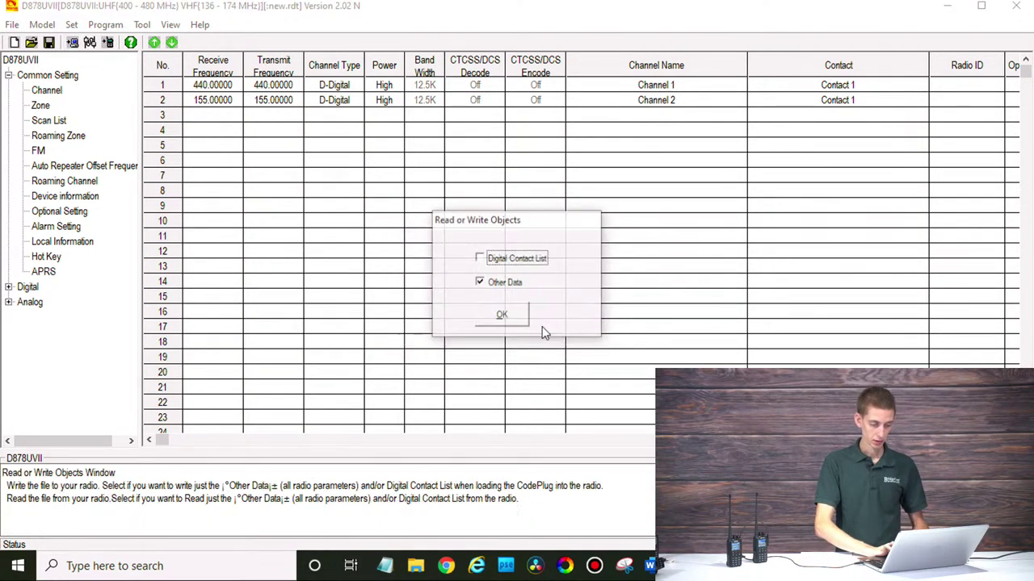
pyautogui.click(487, 325)
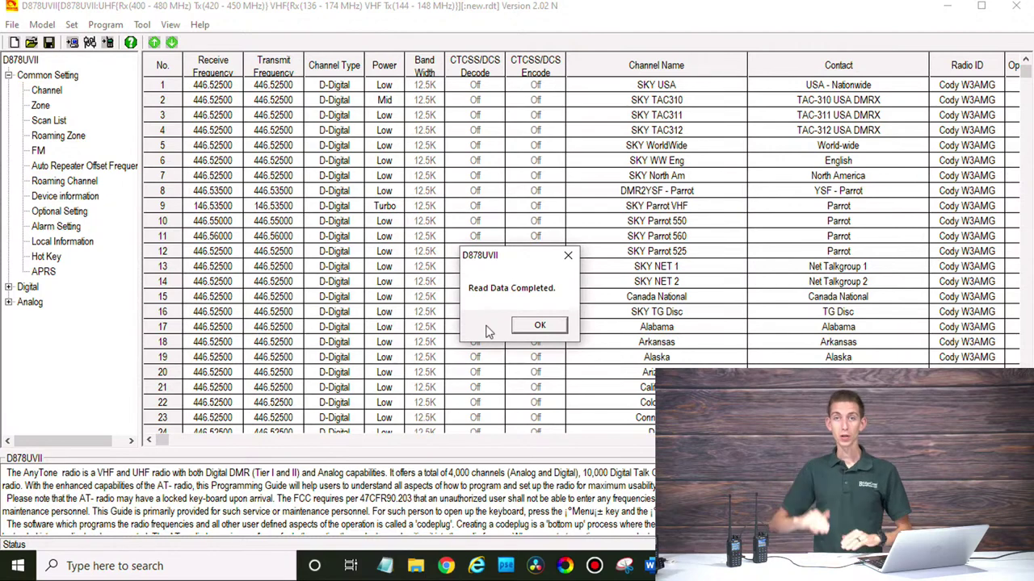
pyautogui.click(541, 325)
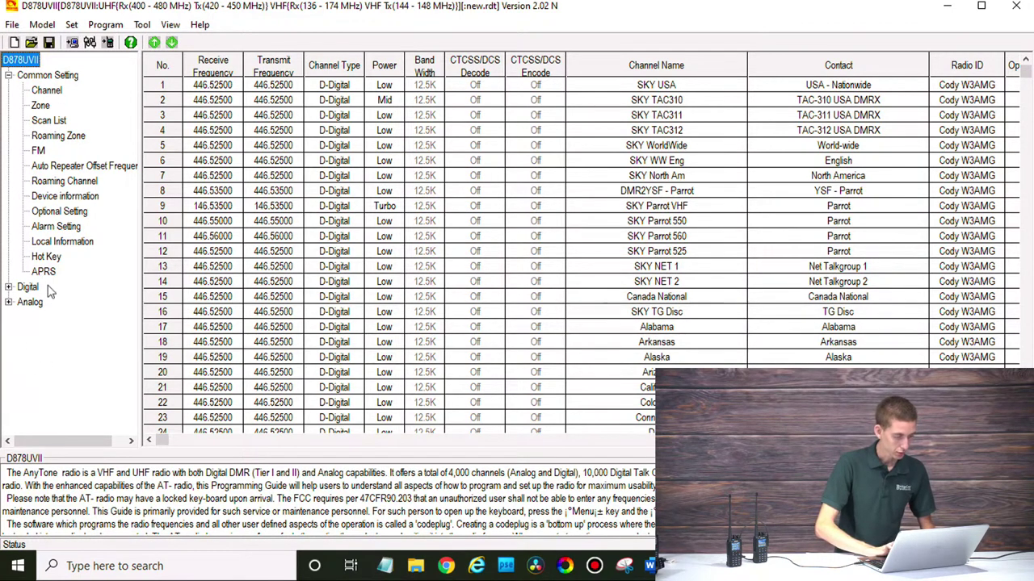
# Step: Set GPS to On in the GPS/Ranging optional settings and save the change
pyautogui.doubleClick(55, 212)
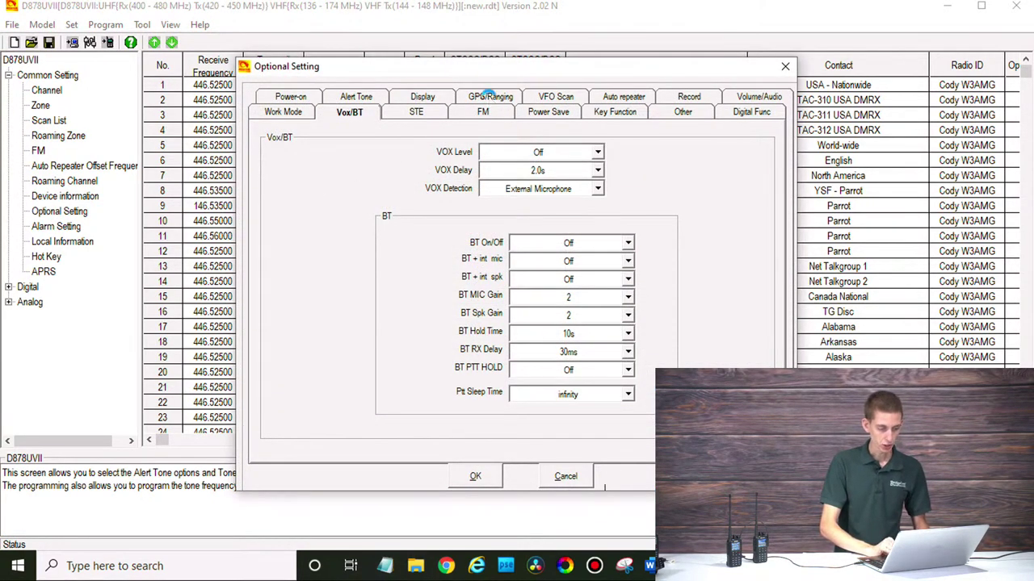
pyautogui.click(489, 97)
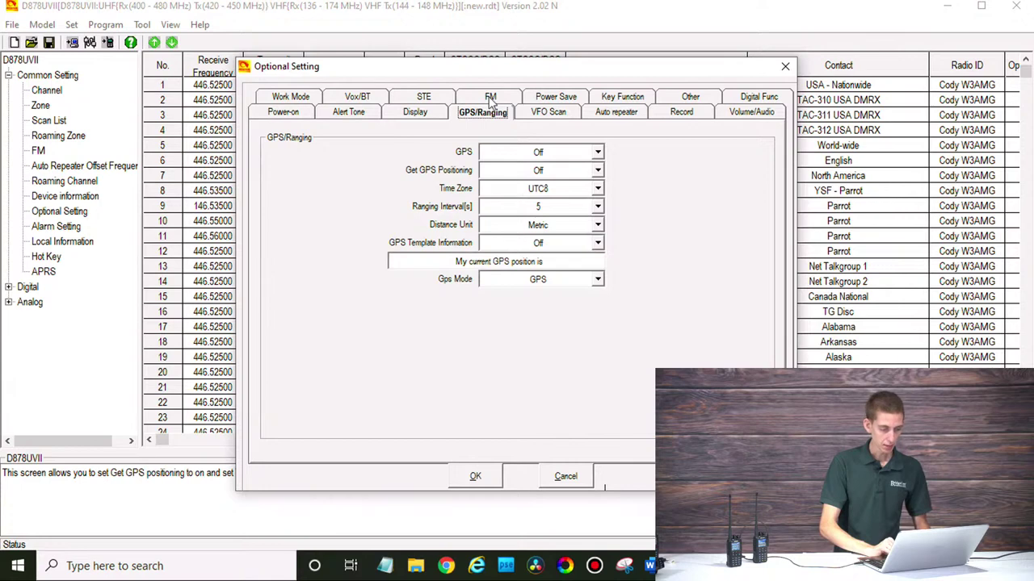
pyautogui.click(534, 156)
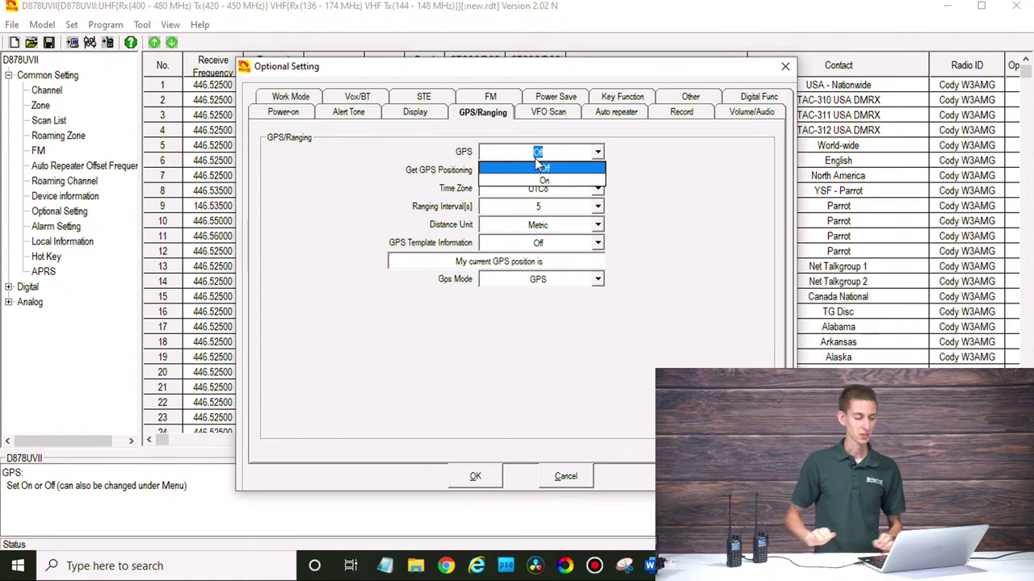
pyautogui.click(543, 180)
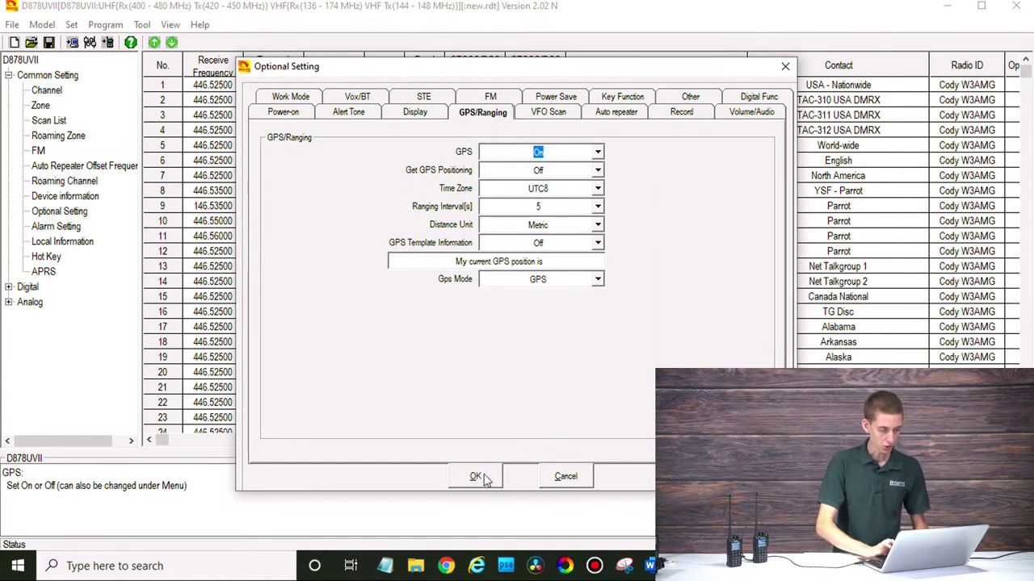
pyautogui.click(476, 476)
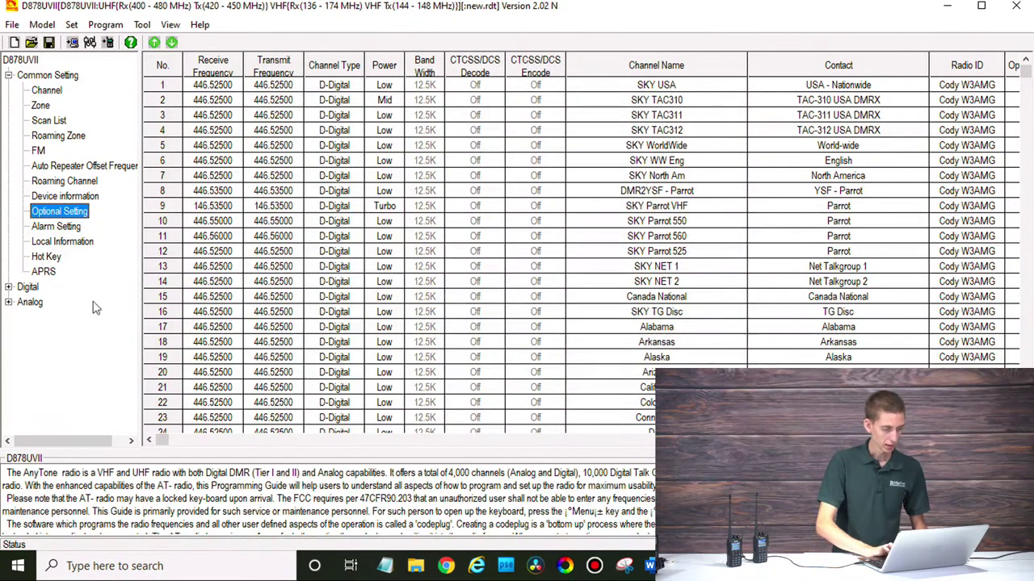
# Step: Check the Work Mode display mode choices and the Power-on settings among the radio's optional settings
pyautogui.doubleClick(51, 213)
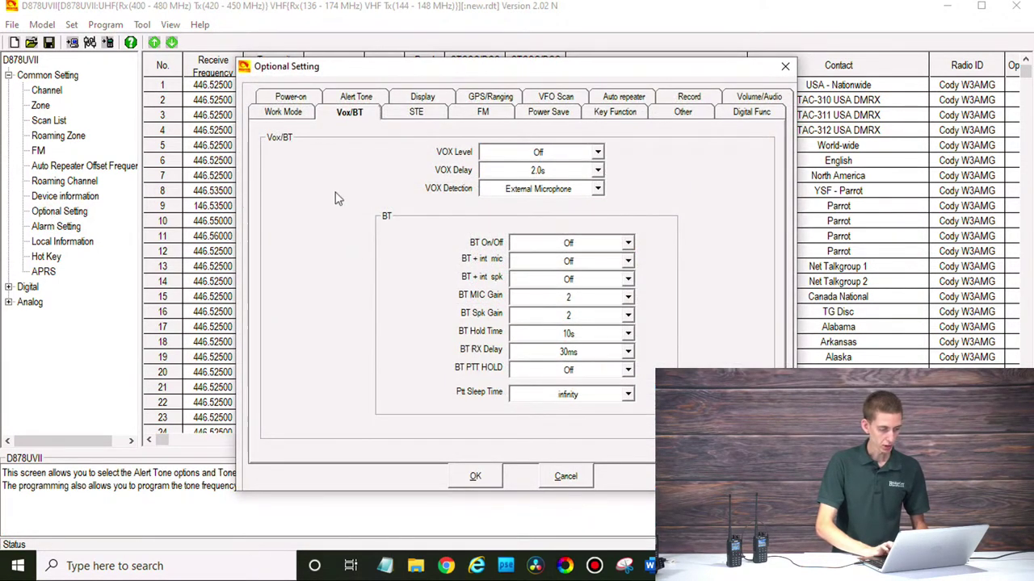
pyautogui.click(297, 115)
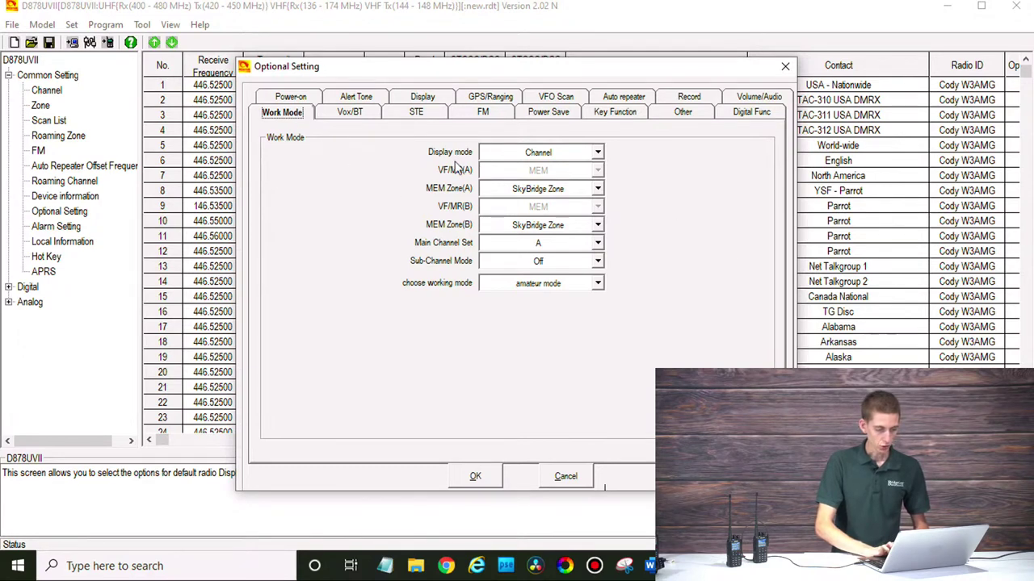
pyautogui.click(557, 152)
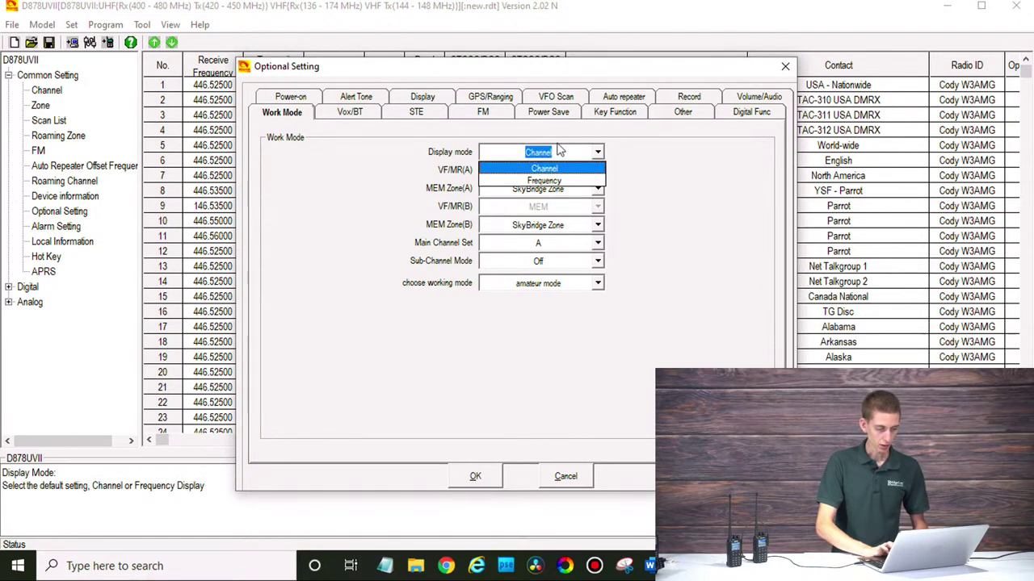
pyautogui.click(652, 166)
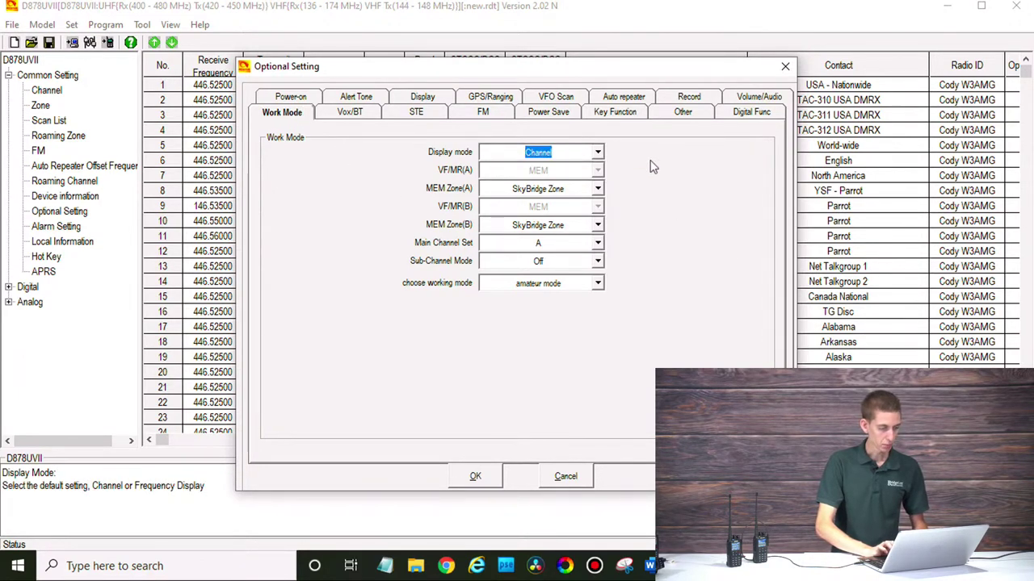
pyautogui.click(299, 97)
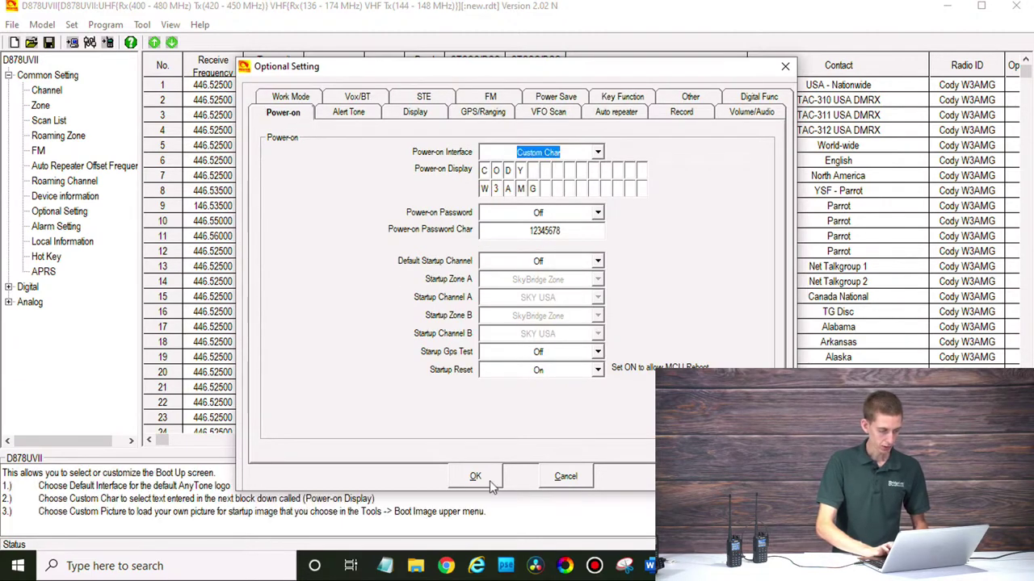
pyautogui.click(489, 481)
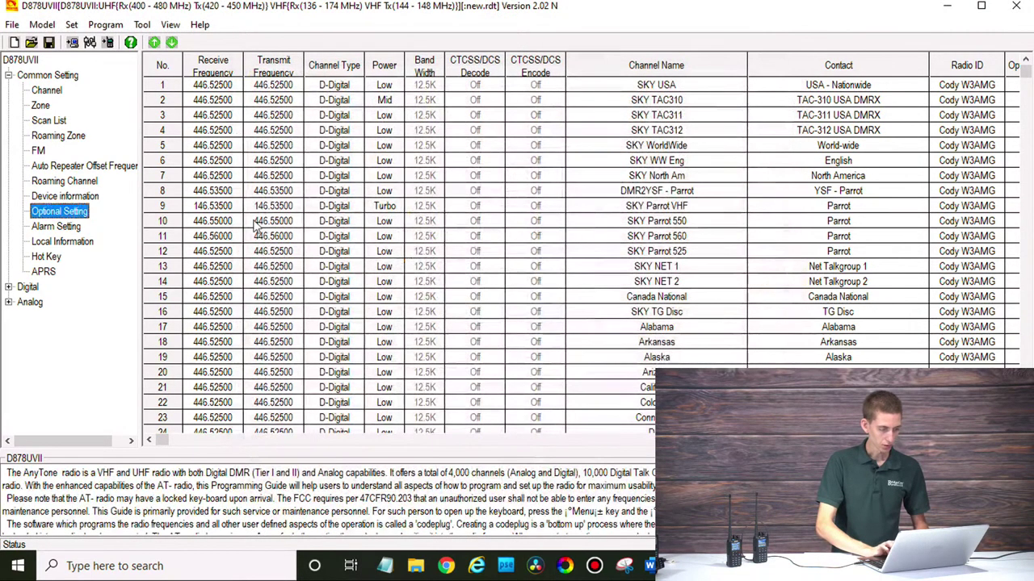
# Step: Check which annex functions, such as GPS, Bluetooth, APRS and Analog APRS RX, are enabled for the radio
pyautogui.click(142, 25)
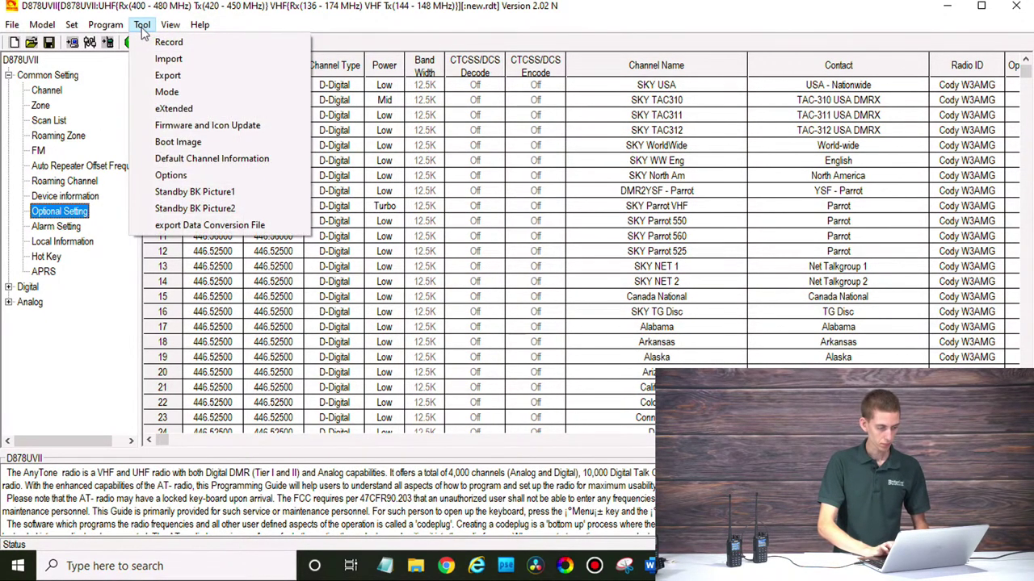
pyautogui.click(192, 176)
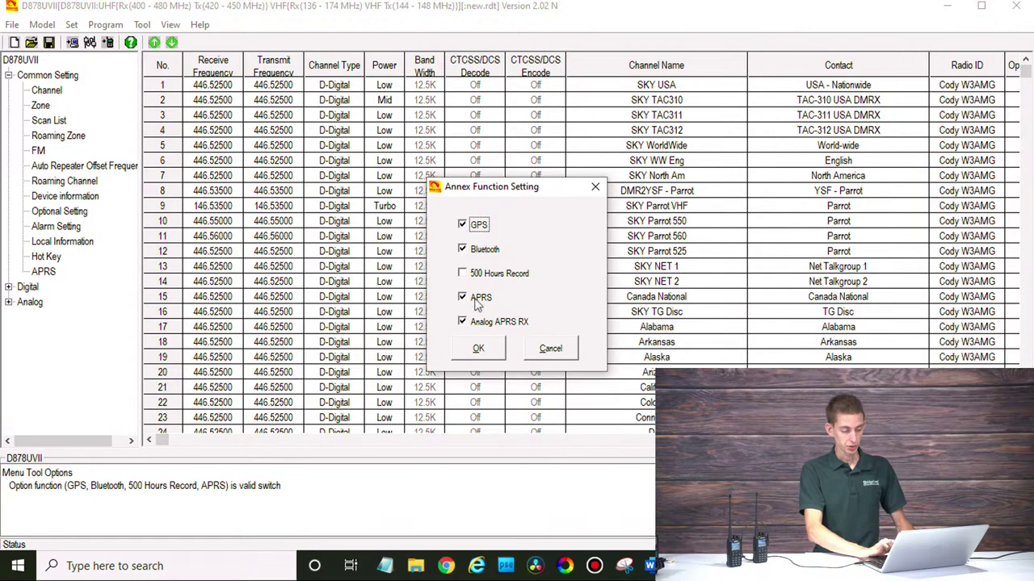
pyautogui.click(479, 349)
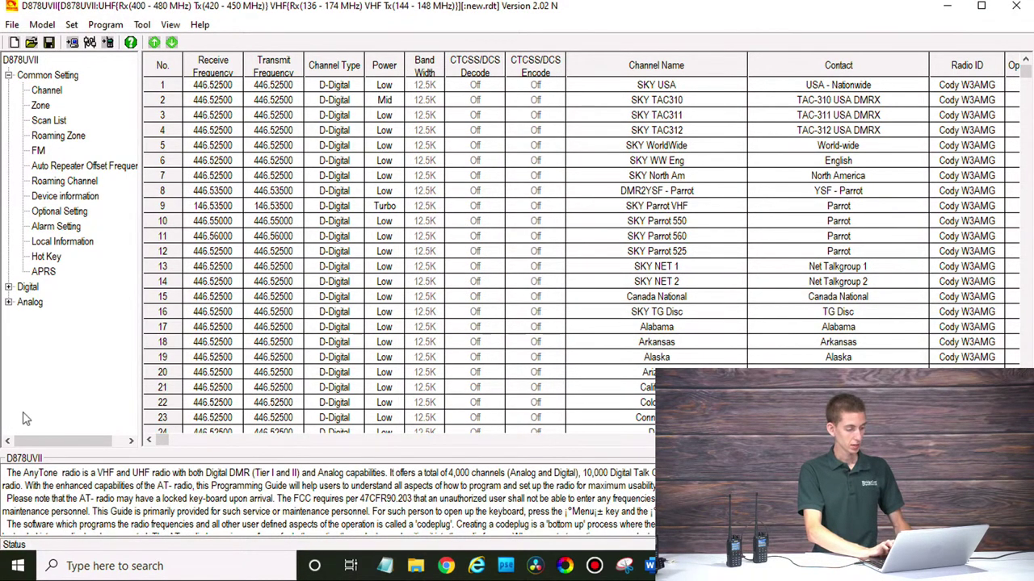
# Step: In the APRS settings, set the auto TX interval to 30 seconds and the Fixed Location Beacon to Off
pyautogui.doubleClick(43, 272)
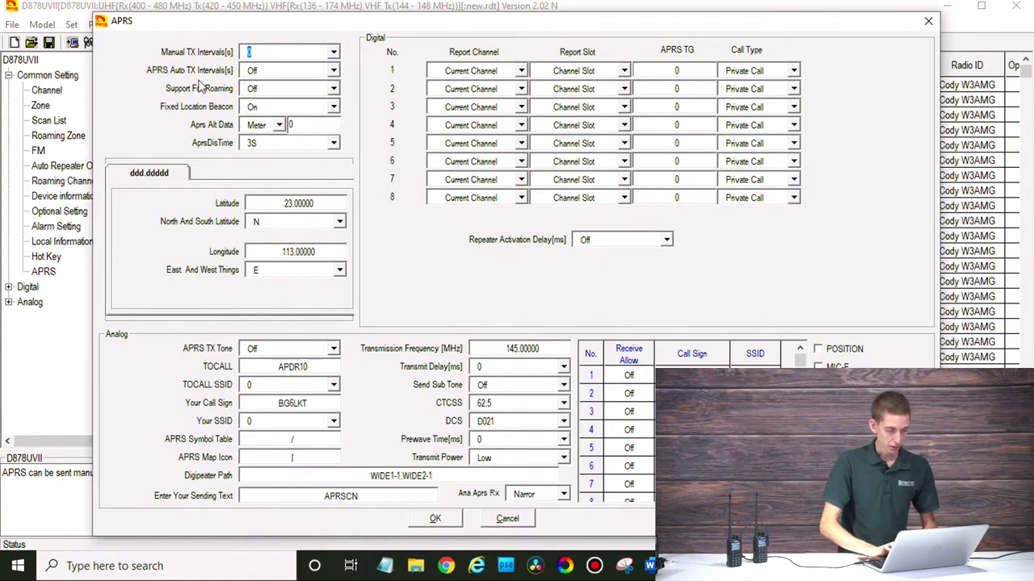
pyautogui.click(269, 73)
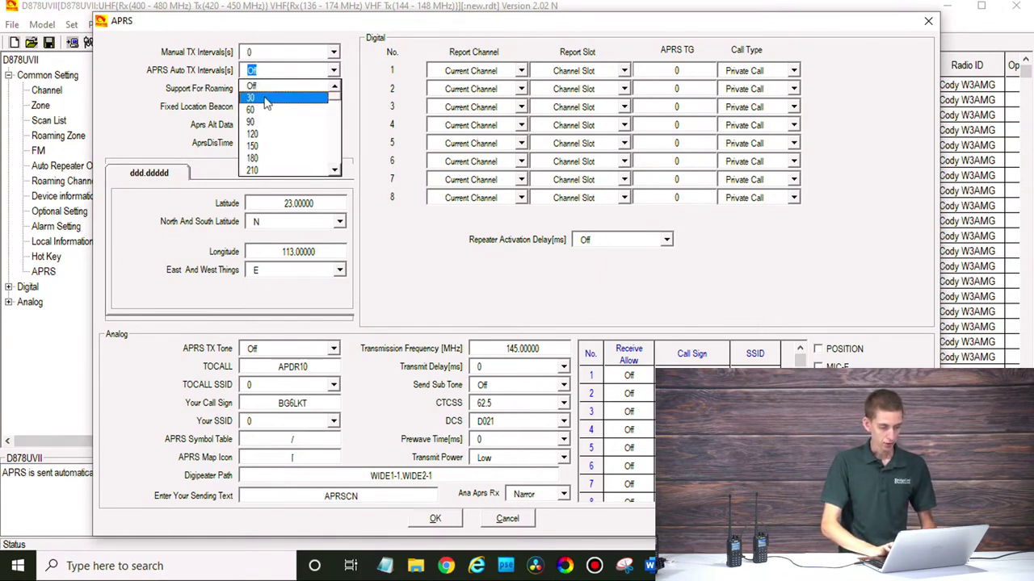
pyautogui.click(267, 99)
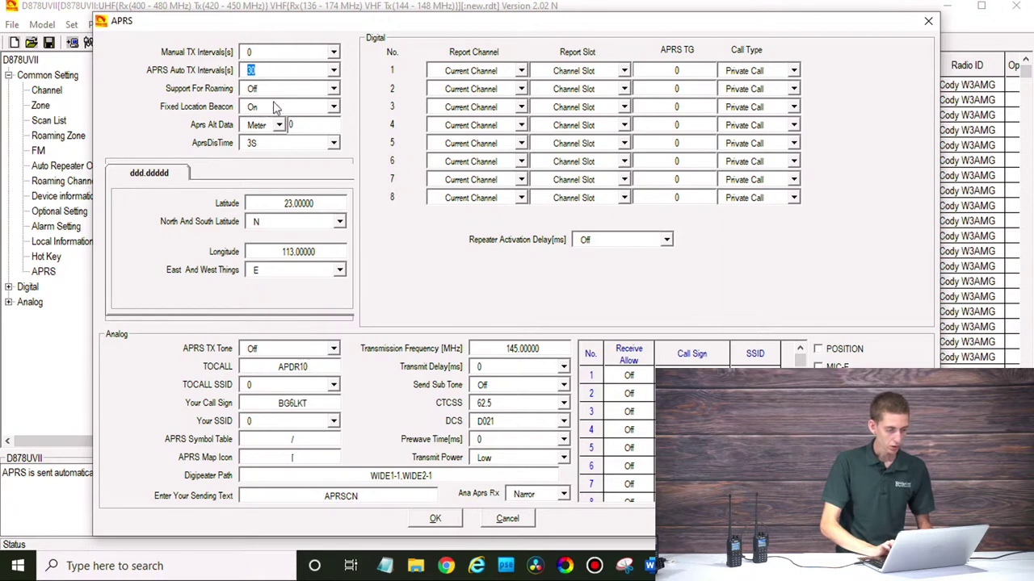
pyautogui.click(274, 108)
pyautogui.click(273, 123)
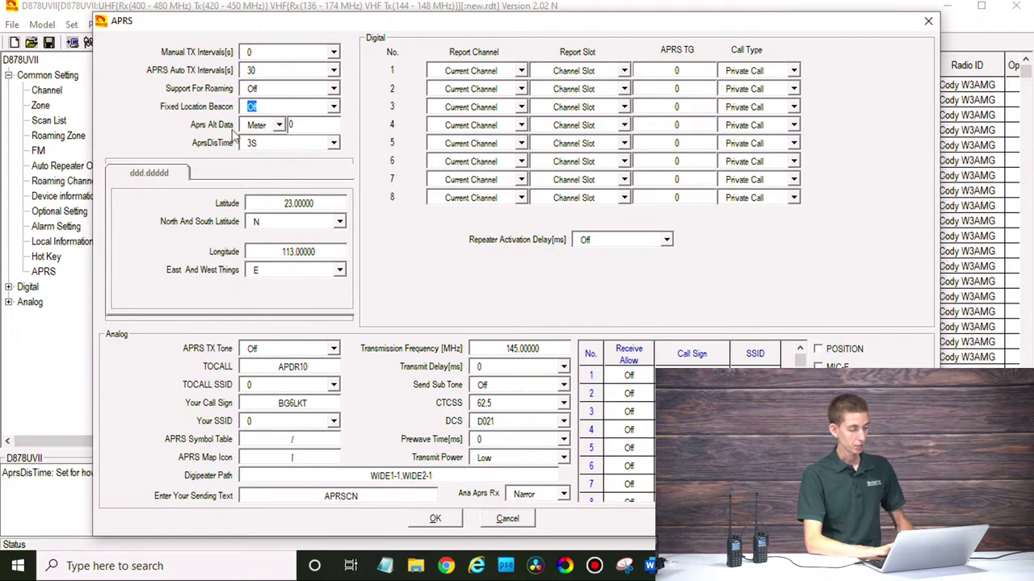
# Step: Set the APRS altitude data unit to Feet and AprsDisTime to 15S
pyautogui.click(279, 126)
pyautogui.click(278, 140)
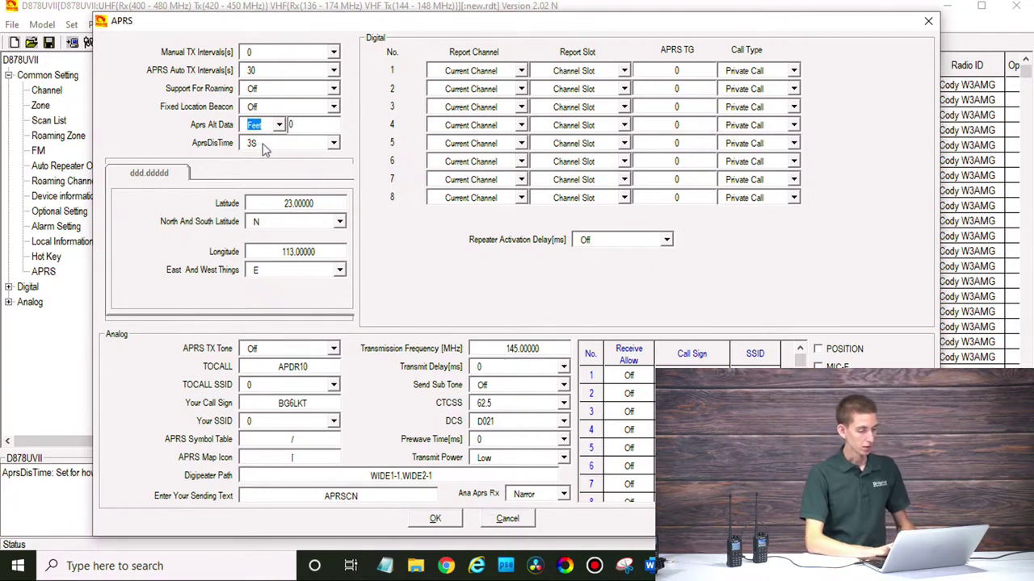
pyautogui.click(263, 145)
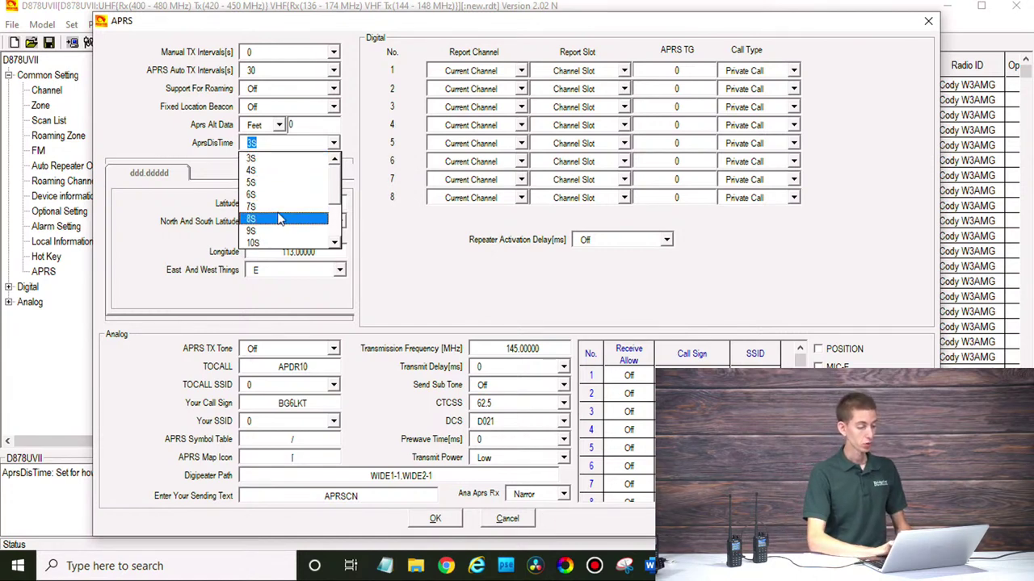
pyautogui.click(334, 243)
pyautogui.click(334, 243)
pyautogui.click(334, 243)
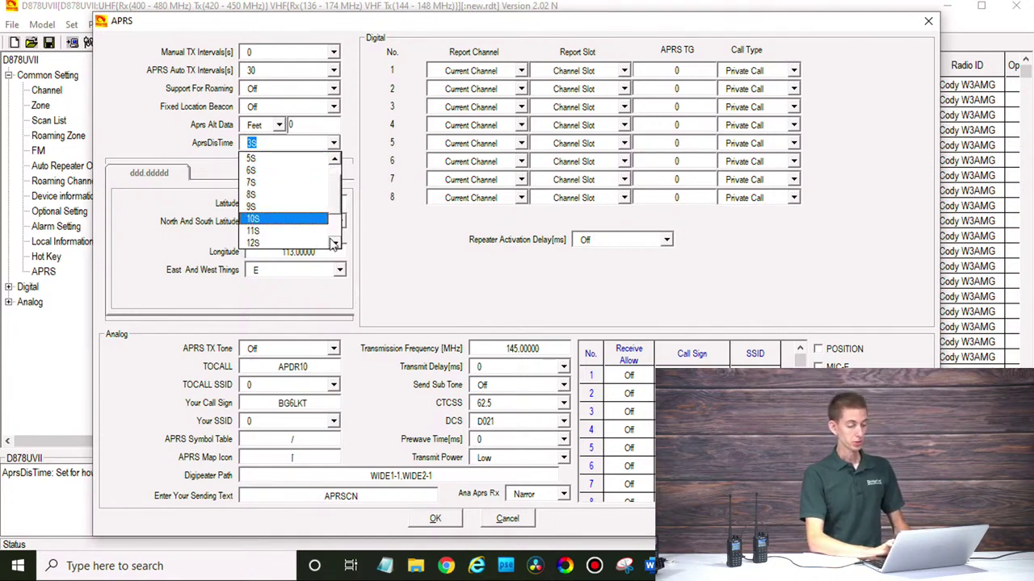
pyautogui.click(334, 243)
pyautogui.click(334, 243)
pyautogui.click(335, 243)
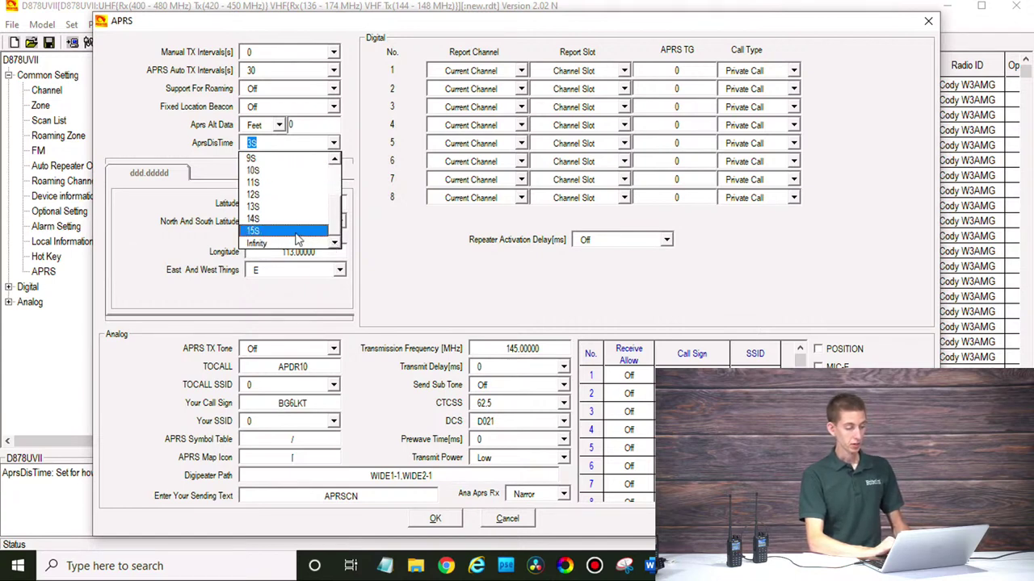
pyautogui.click(297, 232)
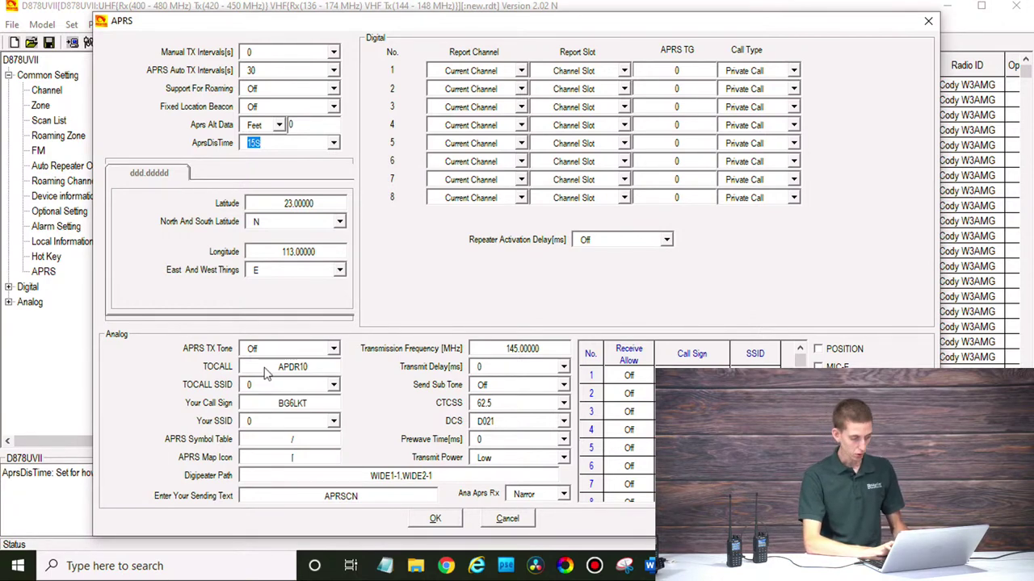
# Step: Set the analog APRS TOCALL to APAT81 and the TOCALL SSID to -1
pyautogui.doubleClick(317, 370)
pyautogui.write('A')
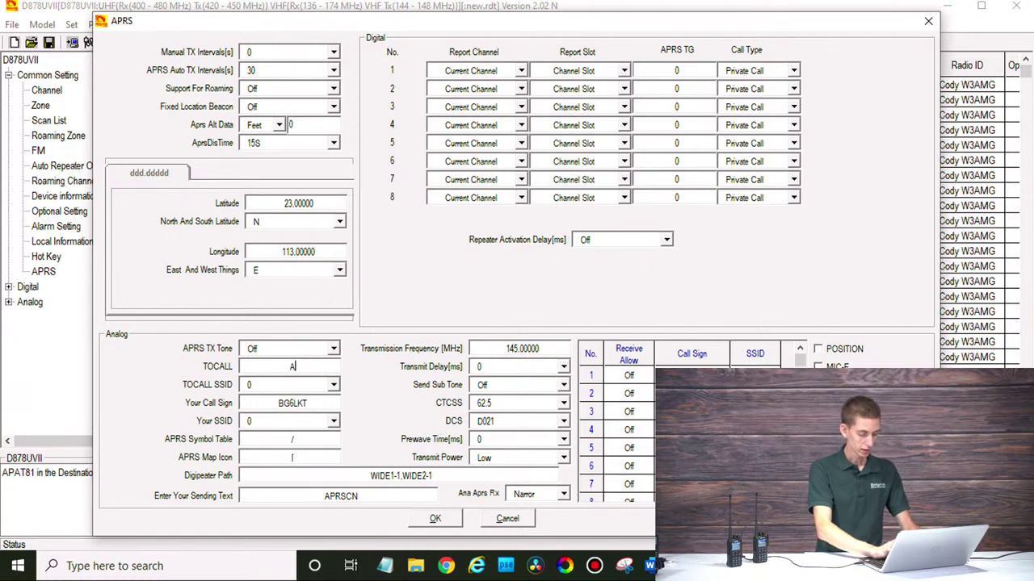
pyautogui.write('PAT81')
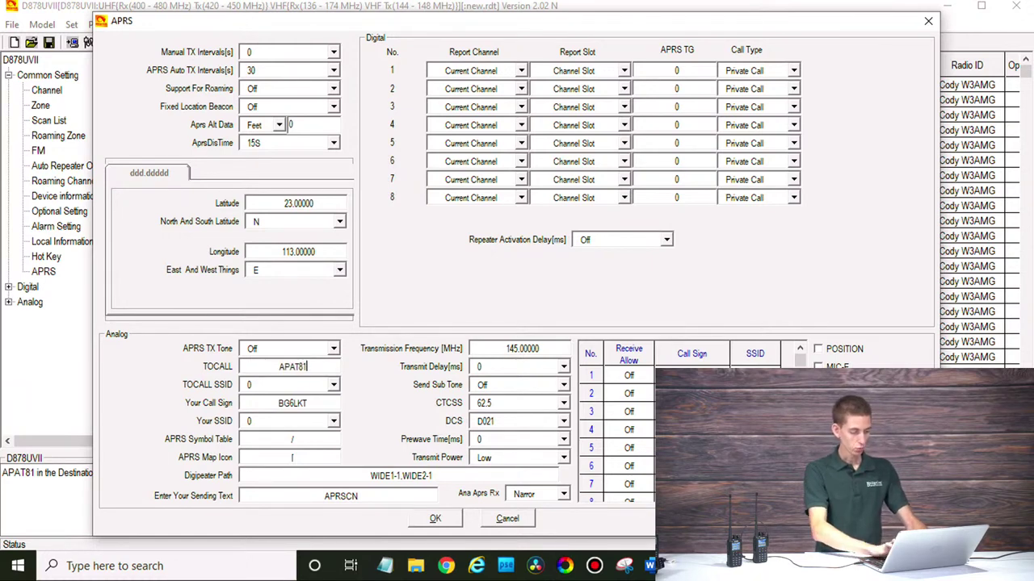
pyautogui.click(284, 386)
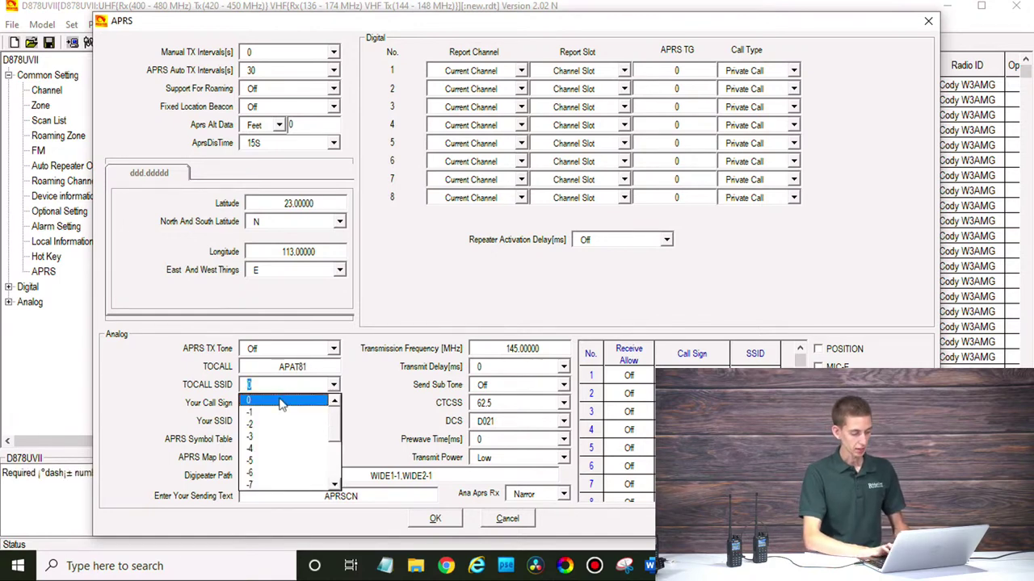
pyautogui.click(273, 412)
# Step: Replace the analog APRS call sign with the operator's own call sign and set Your SSID to -7
pyautogui.click(273, 405)
pyautogui.doubleClick(255, 404)
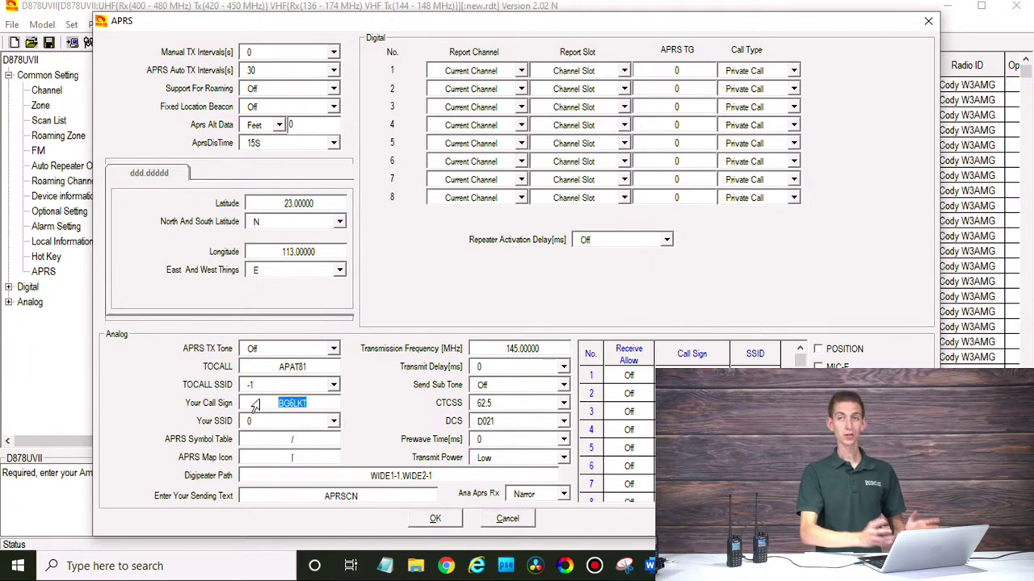
pyautogui.write('W3')
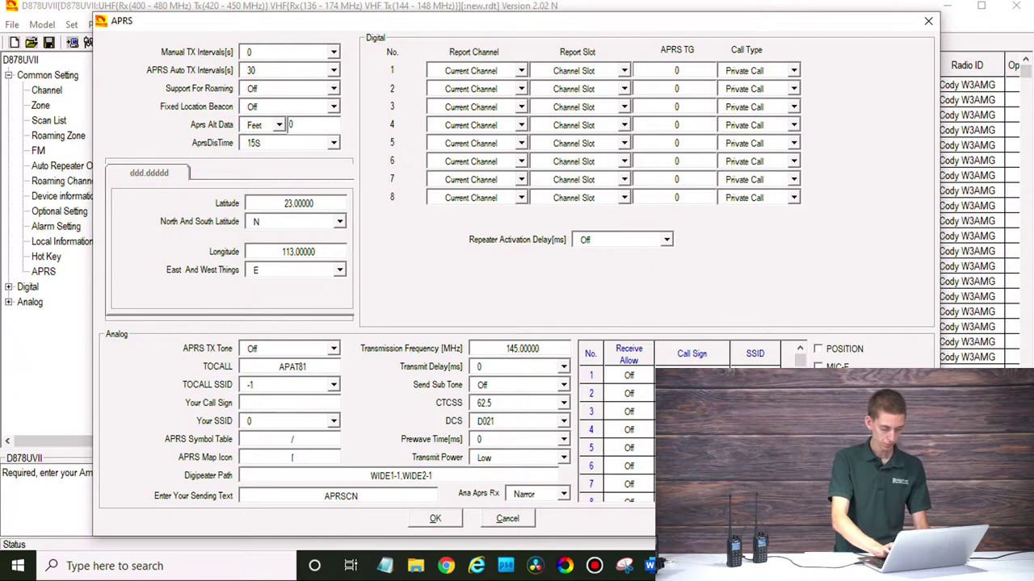
pyautogui.write('AMG')
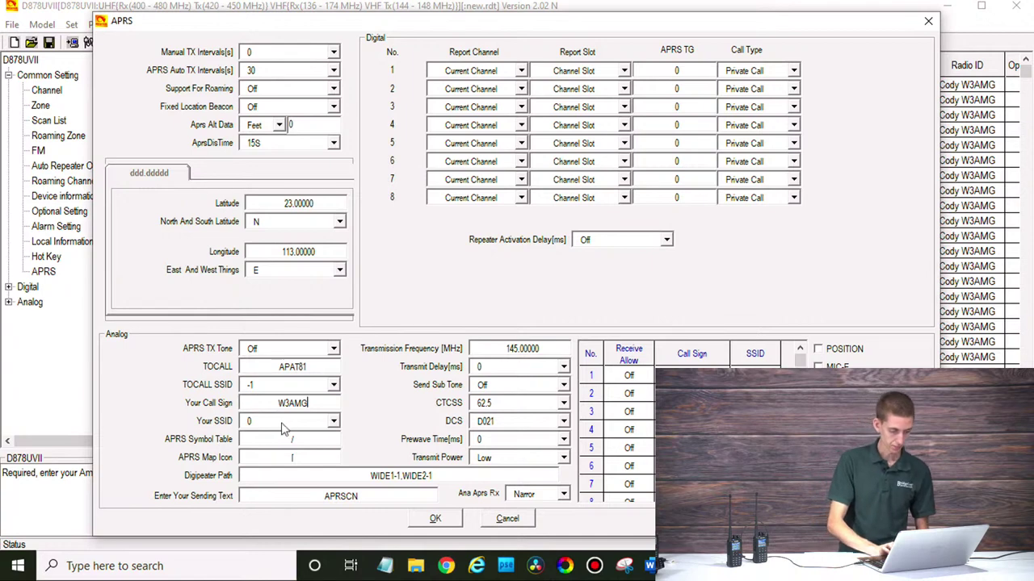
pyautogui.click(283, 423)
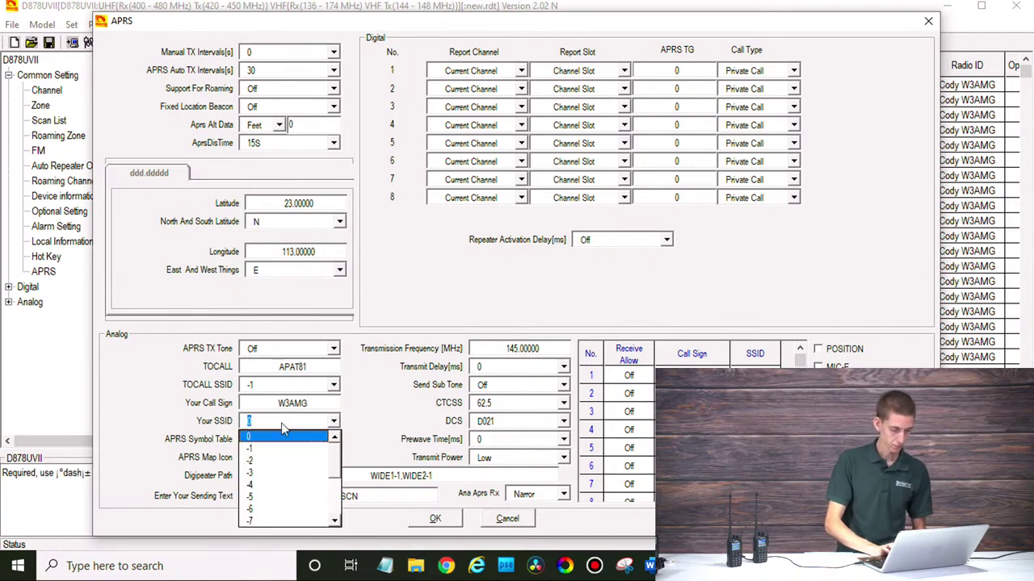
pyautogui.click(264, 520)
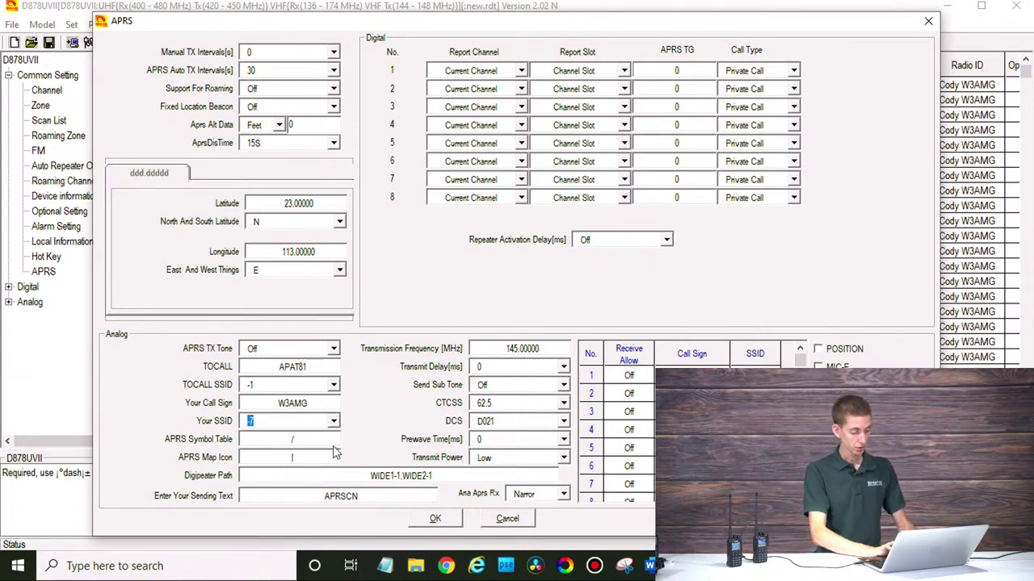
# Step: Replace the analog APRS sending text with "Testing APRS"
pyautogui.click(356, 478)
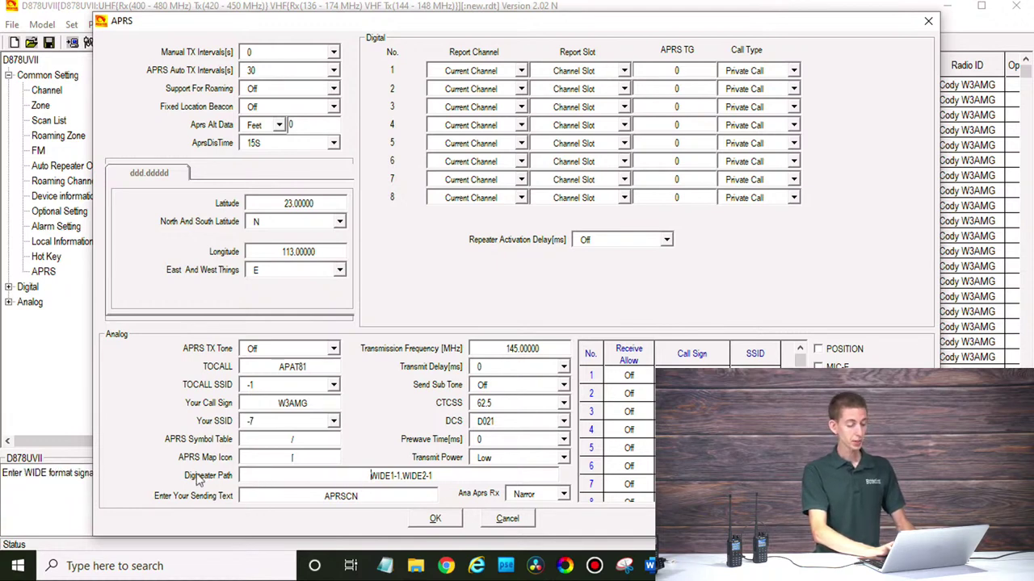
pyautogui.click(448, 479)
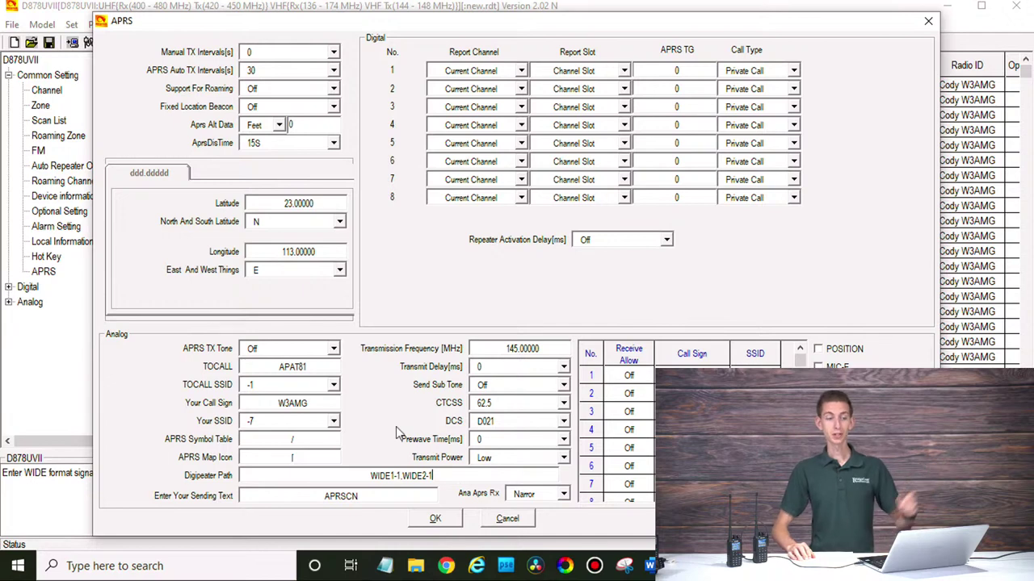
pyautogui.doubleClick(364, 497)
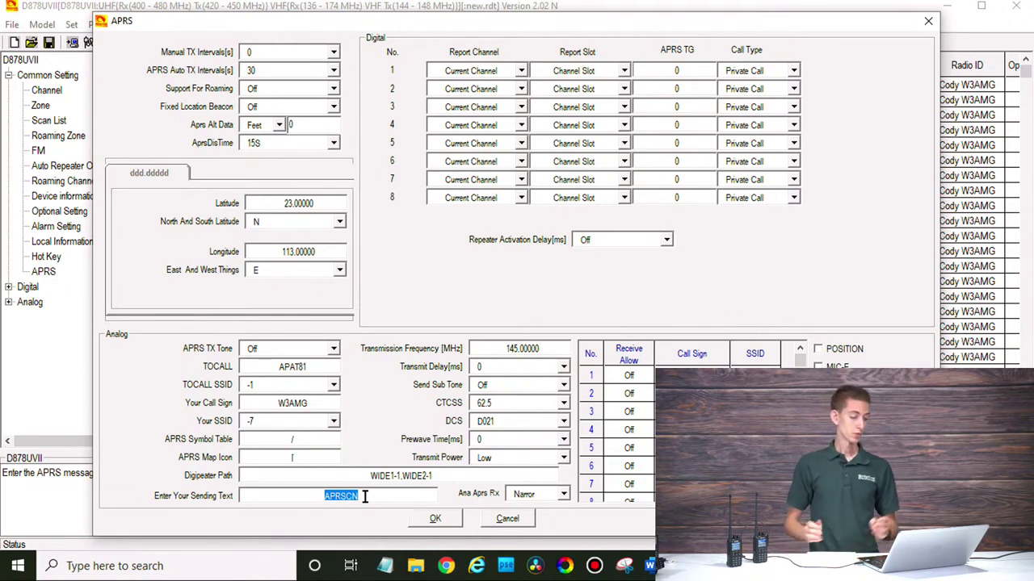
pyautogui.write('Te')
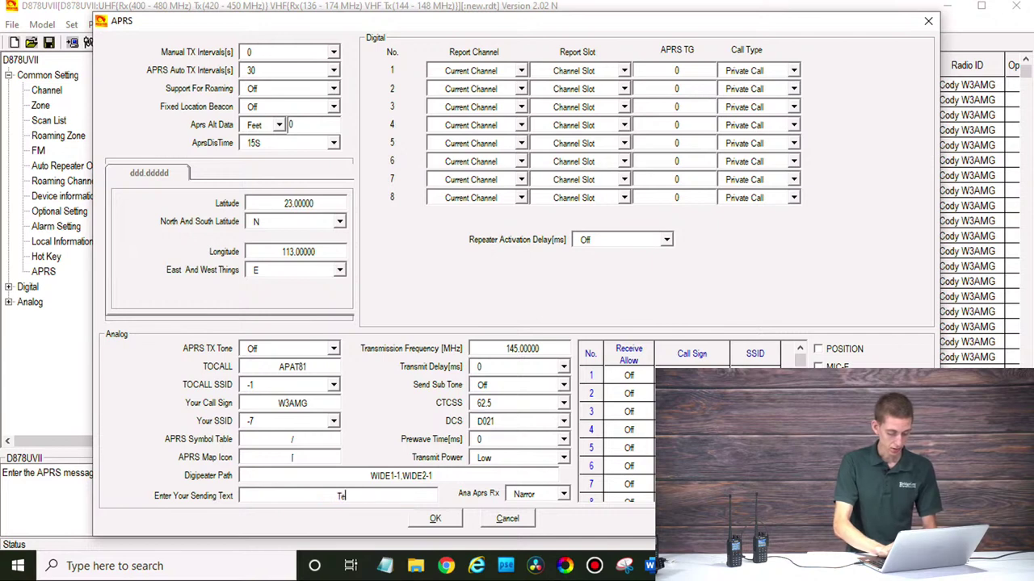
pyautogui.write('sting APRS')
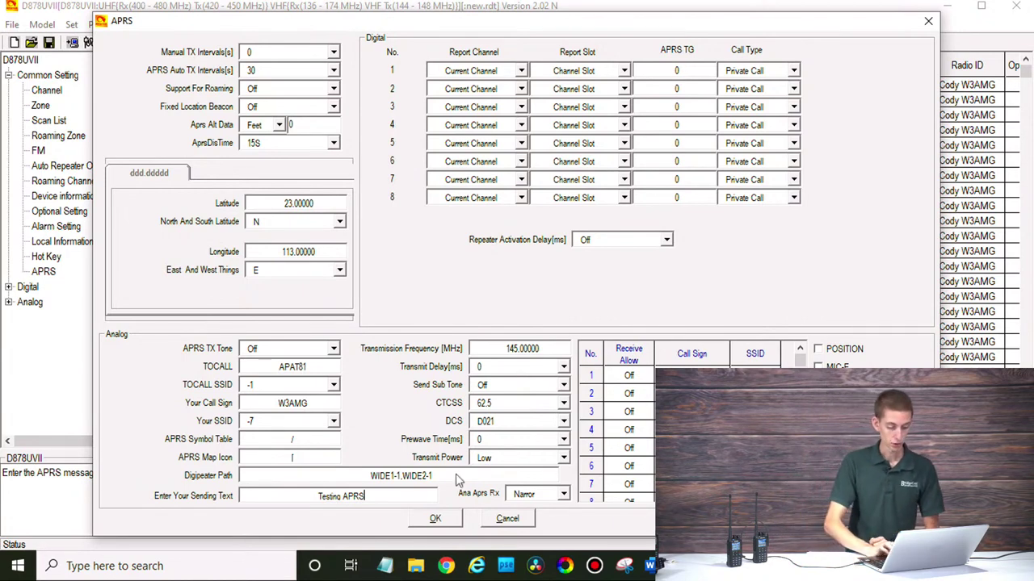
# Step: Set the analog APRS transmission frequency to 144.39000 MHz
pyautogui.doubleClick(492, 353)
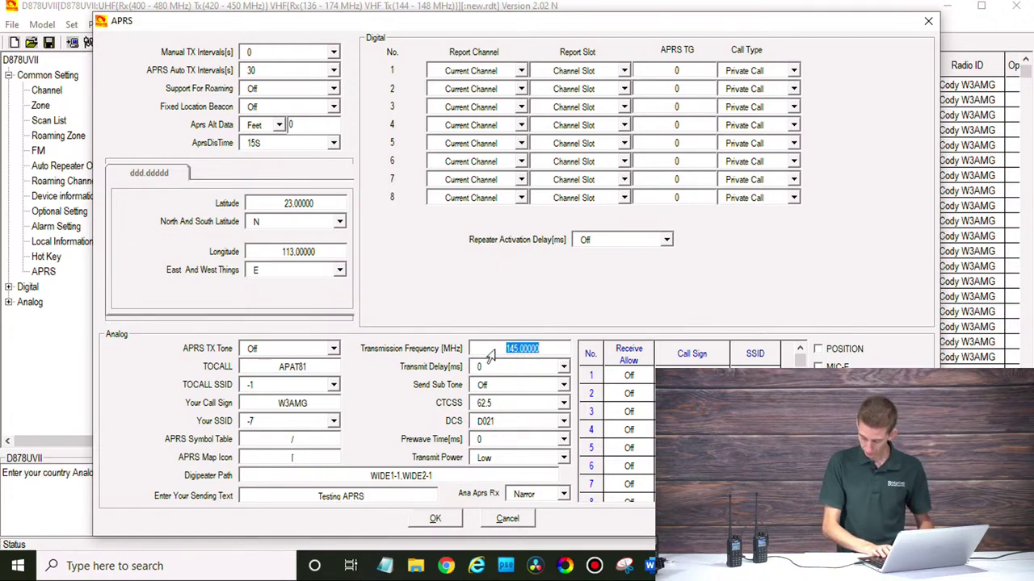
pyautogui.write('144')
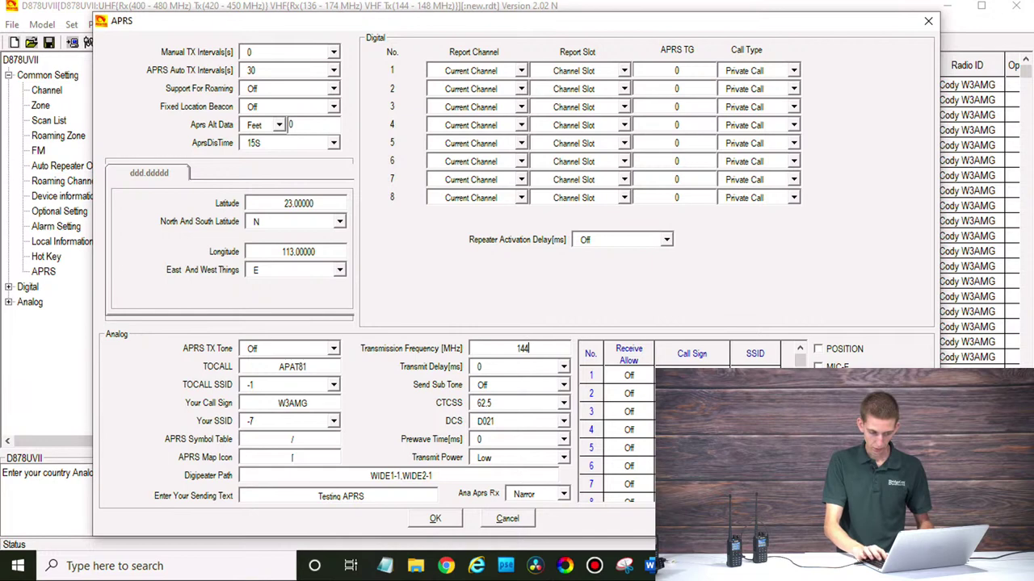
pyautogui.write('.39')
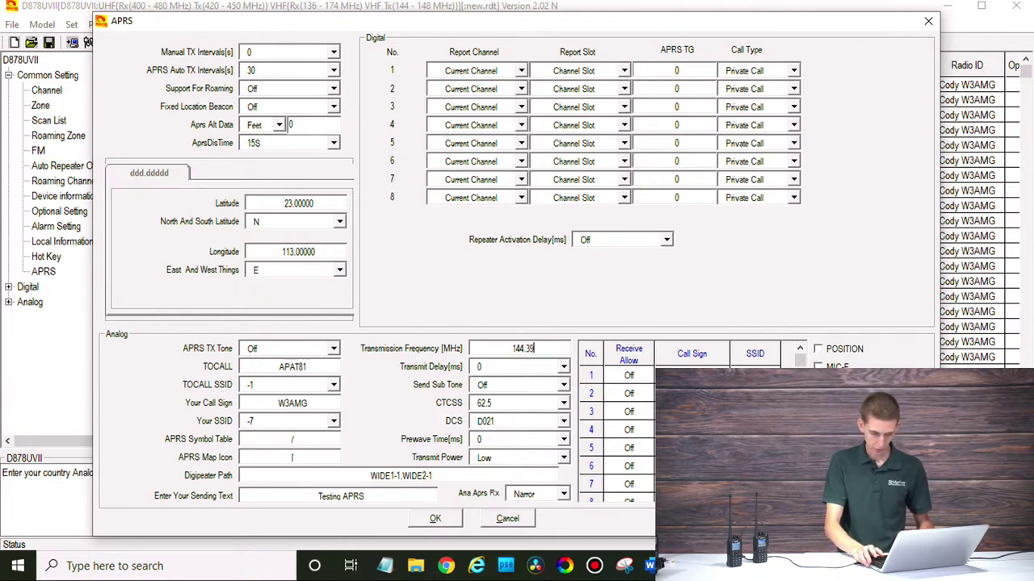
pyautogui.write('000')
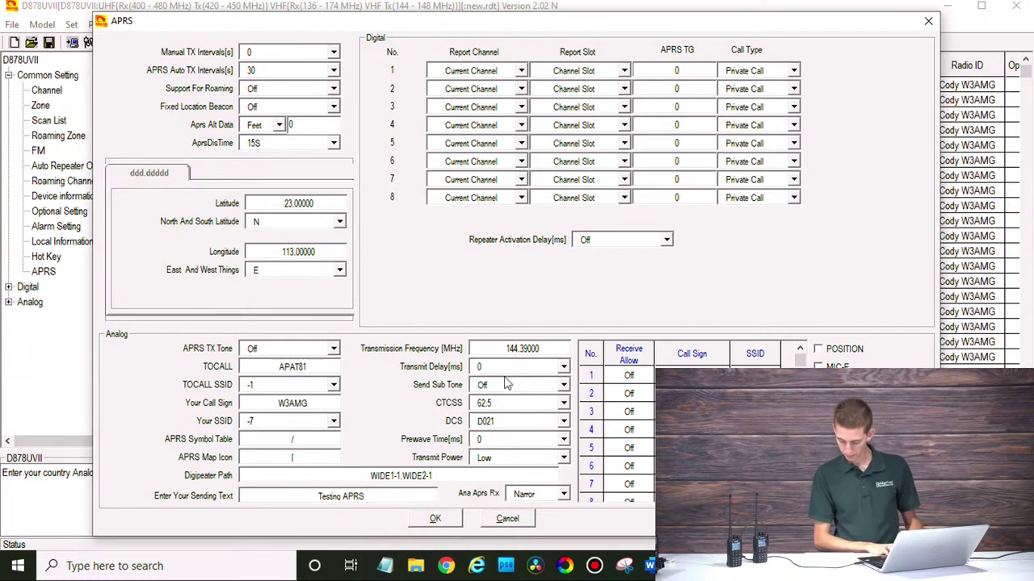
# Step: Set the analog APRS transmit delay to 600 ms
pyautogui.click(506, 384)
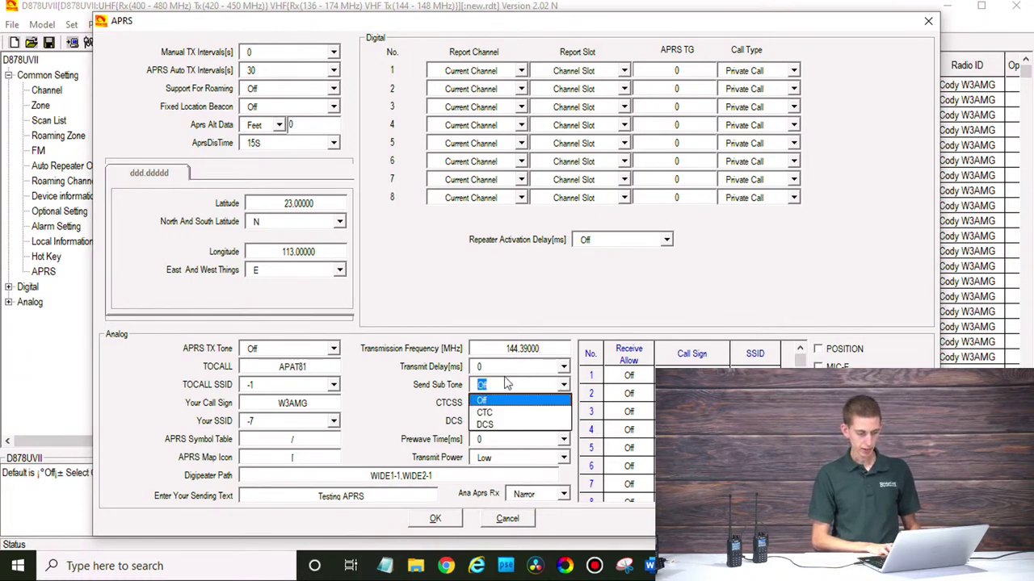
pyautogui.click(498, 368)
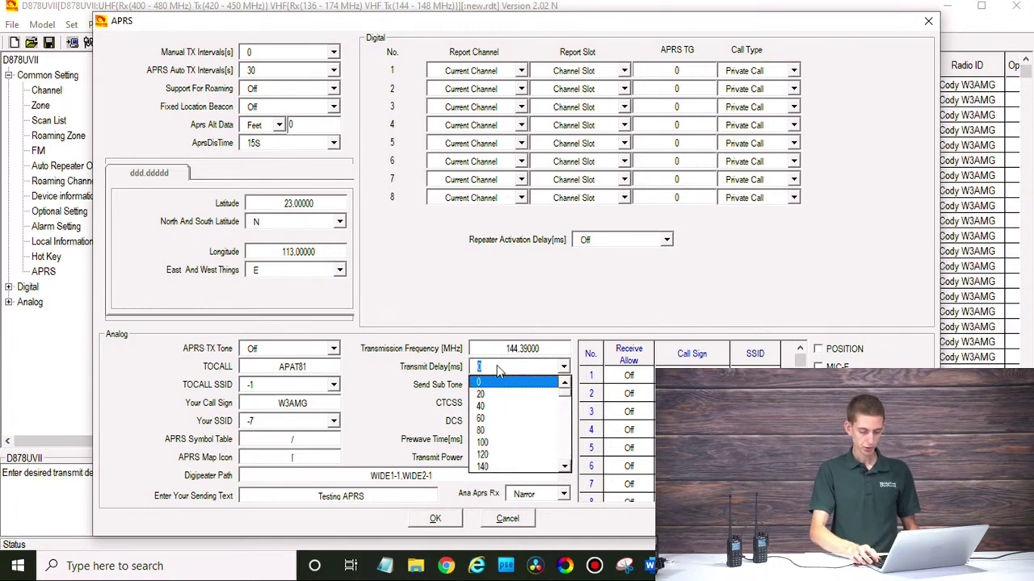
pyautogui.press('Down')
pyautogui.press('Down')
pyautogui.press('Down')
pyautogui.press('6')
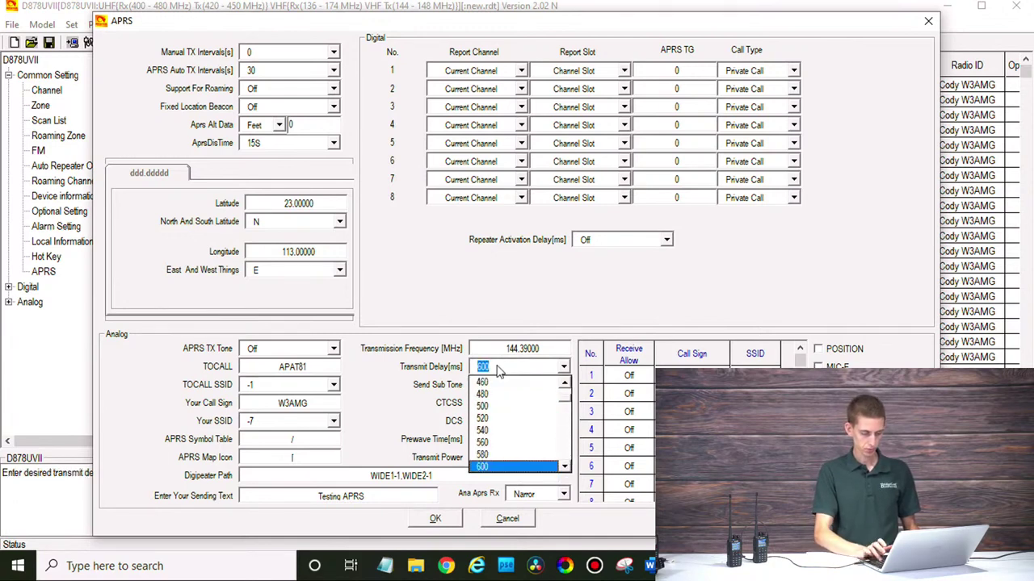
pyautogui.press('Return')
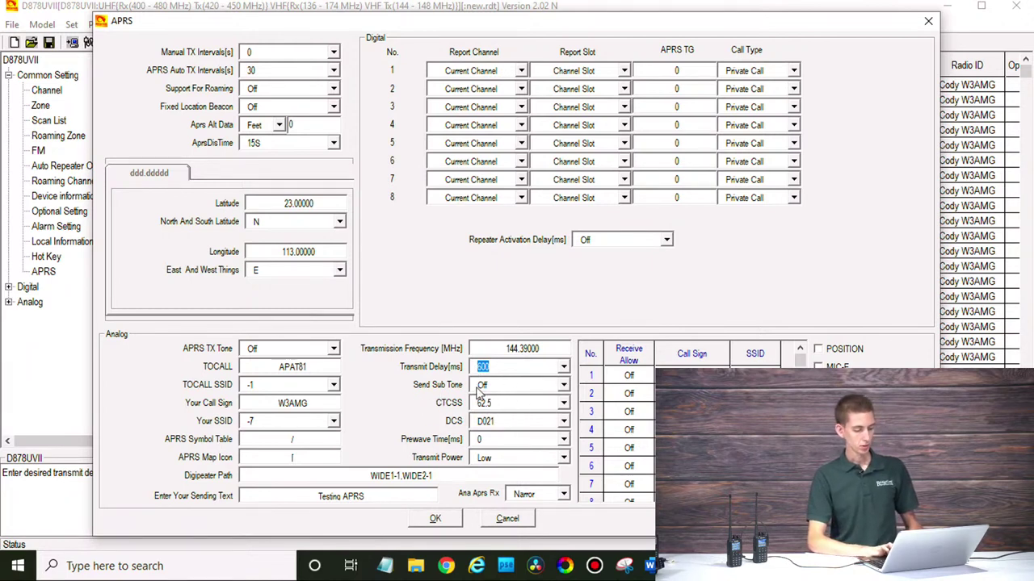
# Step: Change the DCS code in the analog APRS settings to D000
pyautogui.click(532, 421)
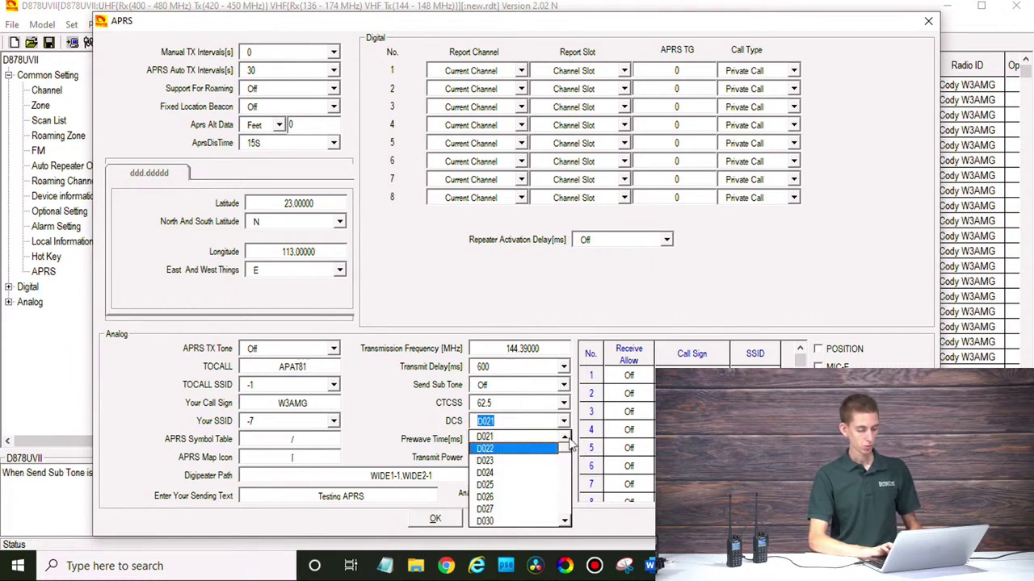
pyautogui.scroll(5, 568, 439)
pyautogui.click(569, 439)
pyautogui.click(568, 439)
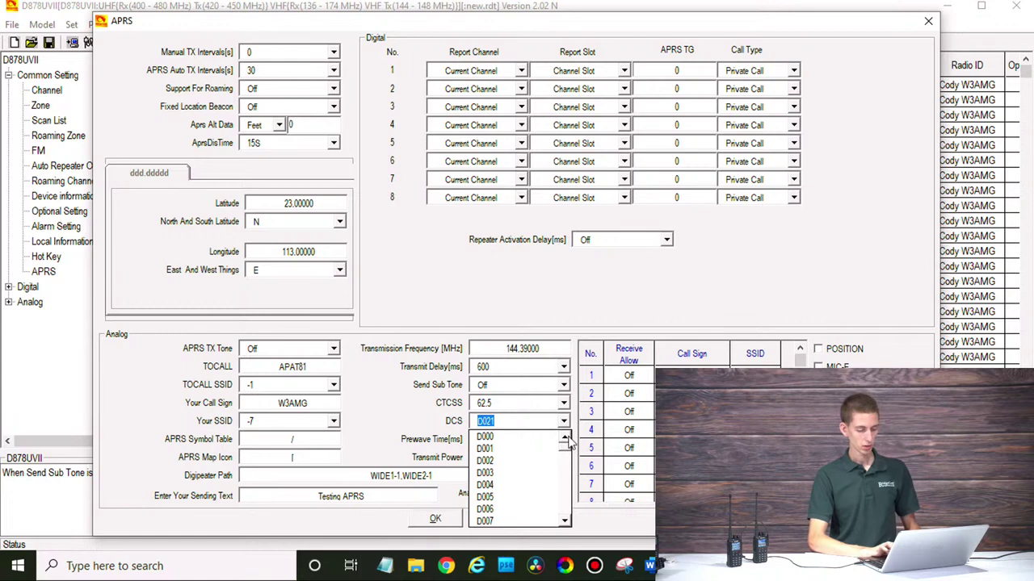
pyautogui.click(517, 436)
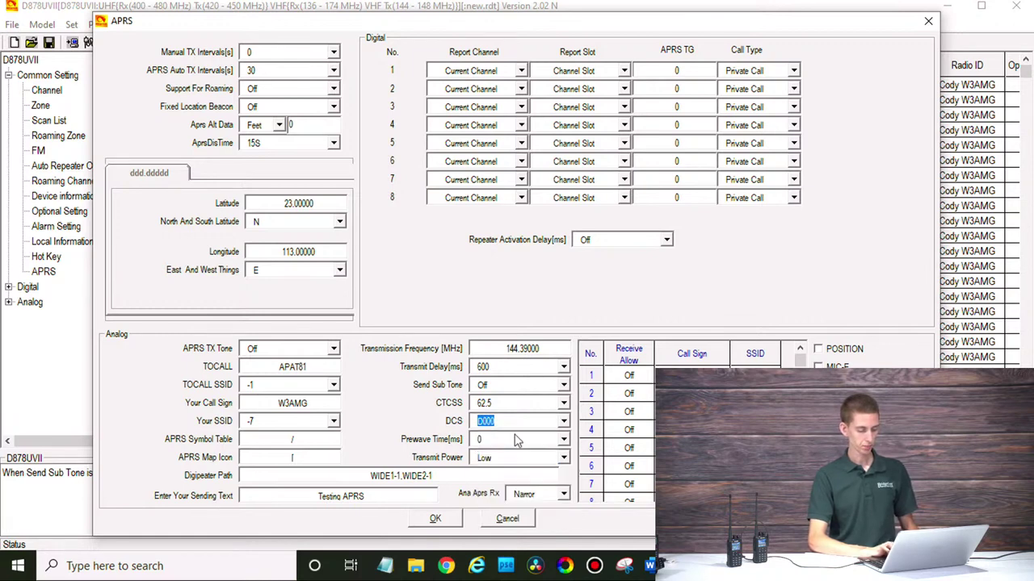
# Step: Set the analog APRS prewave time to 600 ms
pyautogui.click(520, 443)
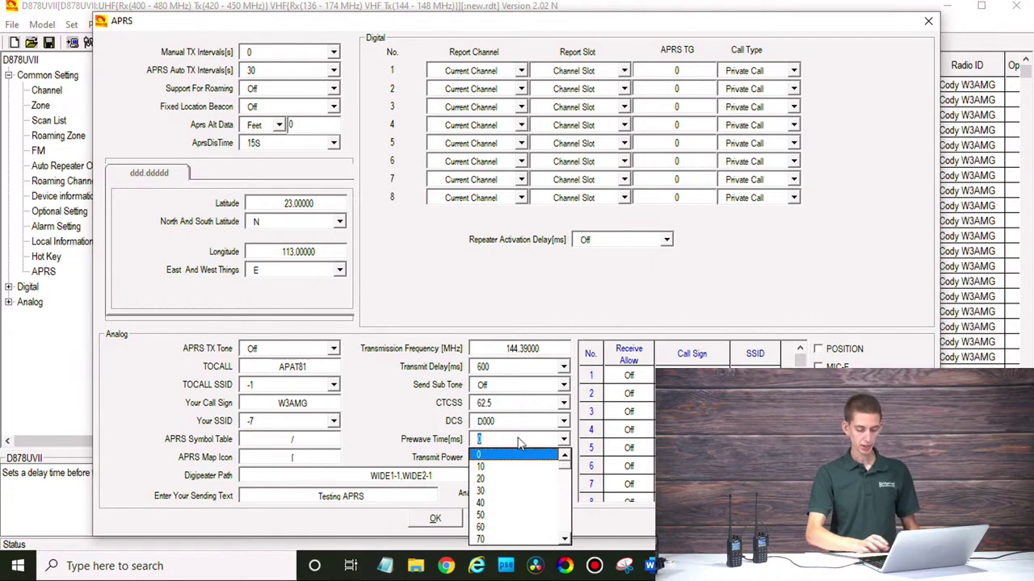
pyautogui.press('6')
pyautogui.press('0')
pyautogui.press('Return')
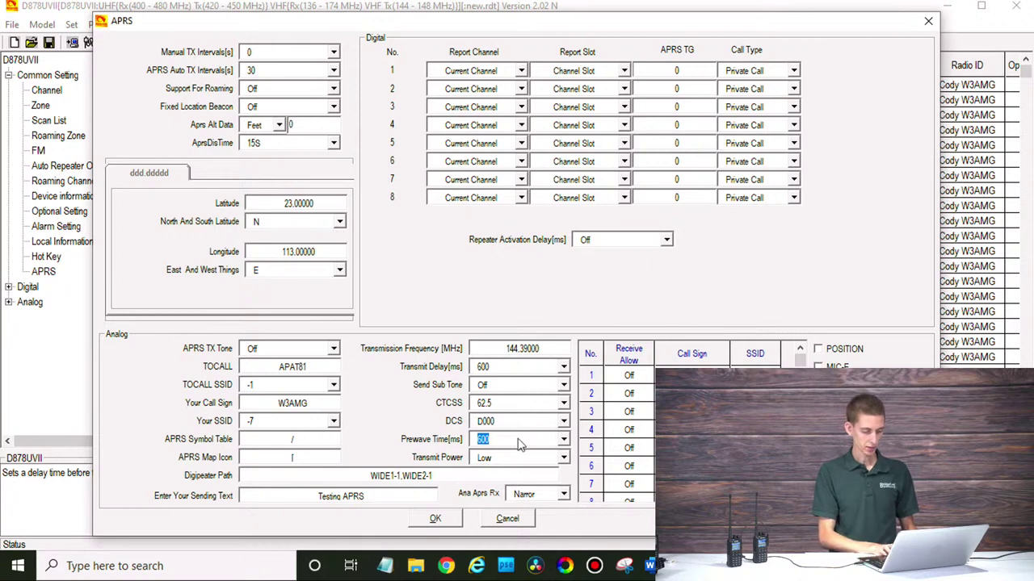
pyautogui.press('Tab')
# Step: Set the analog APRS transmit power to Turbo and Ana Aprs Rx to Wide, and accept the APRS settings
pyautogui.click(519, 457)
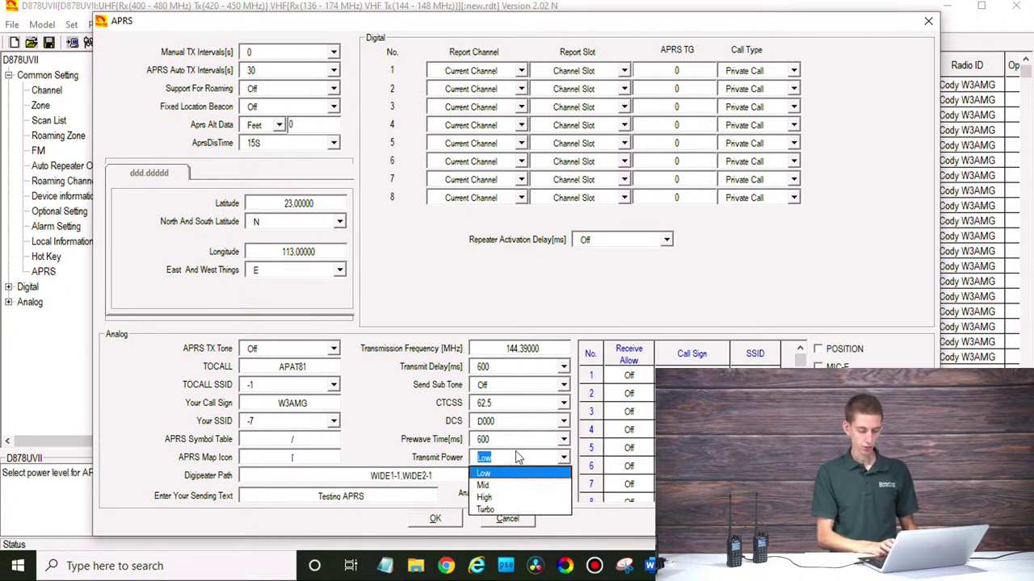
pyautogui.click(506, 509)
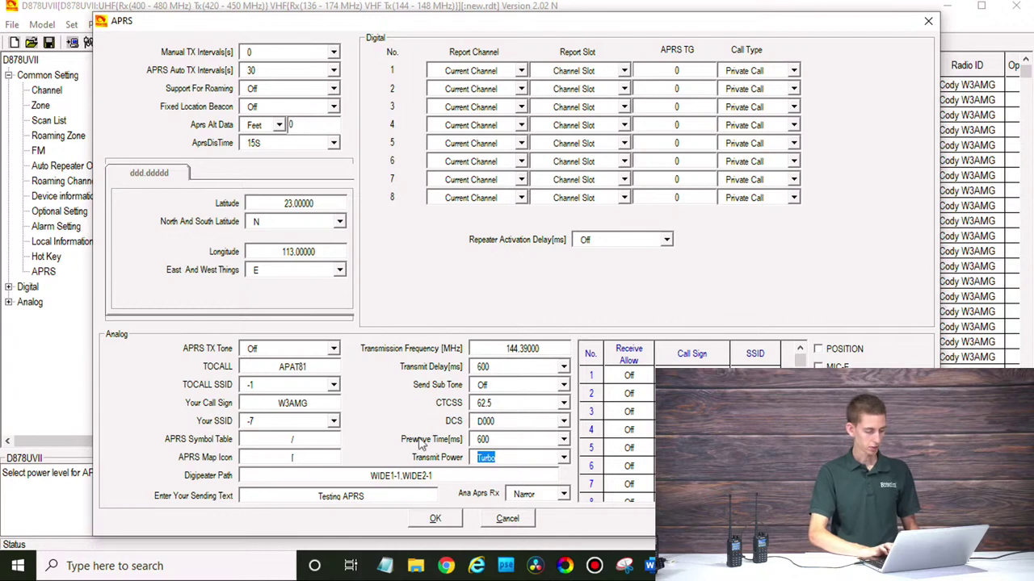
pyautogui.click(563, 495)
pyautogui.click(542, 521)
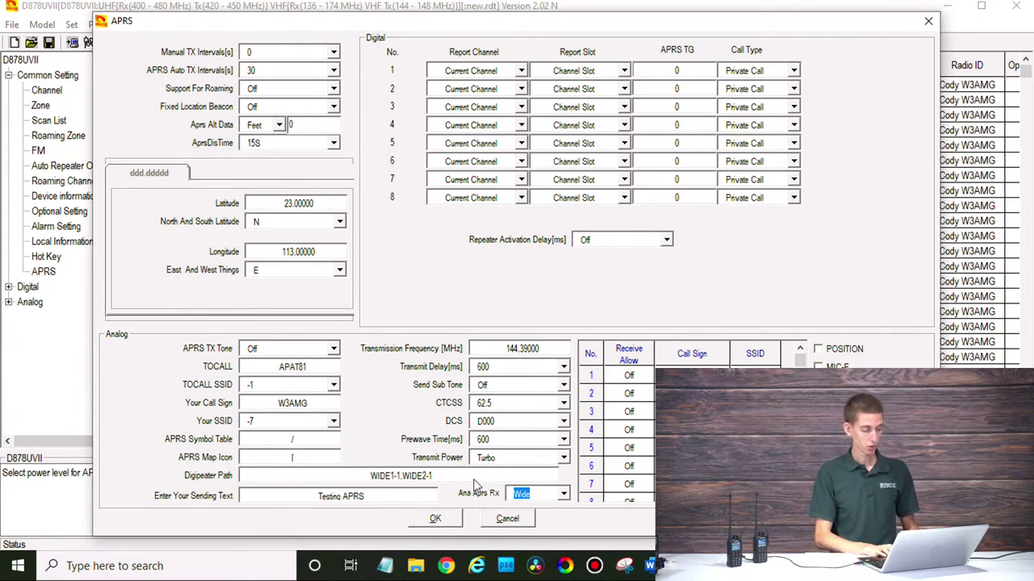
pyautogui.click(444, 519)
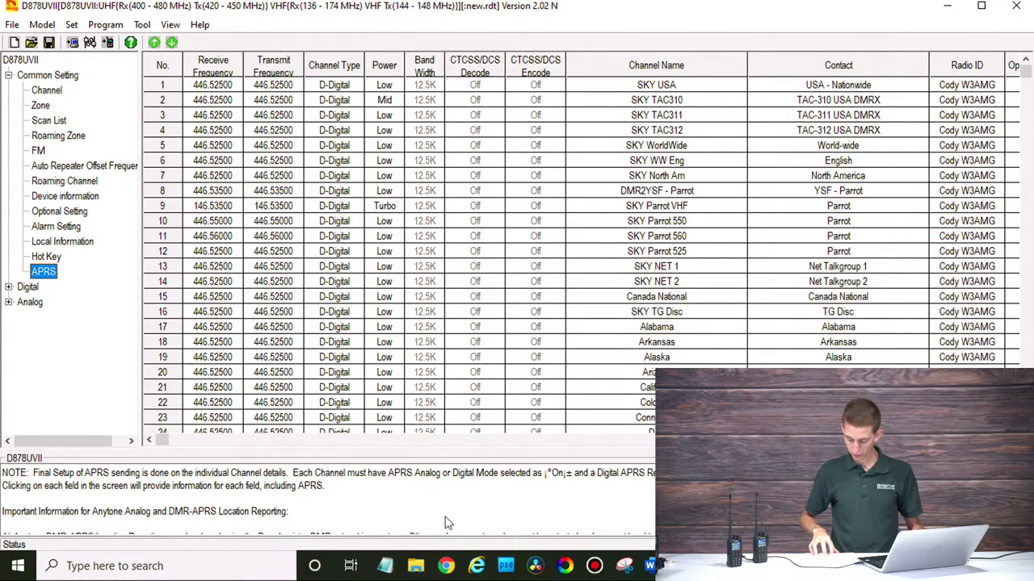
# Step: Create a channel in the first empty slot of the channel list, number 255, and name it APRS RX
pyautogui.click(47, 90)
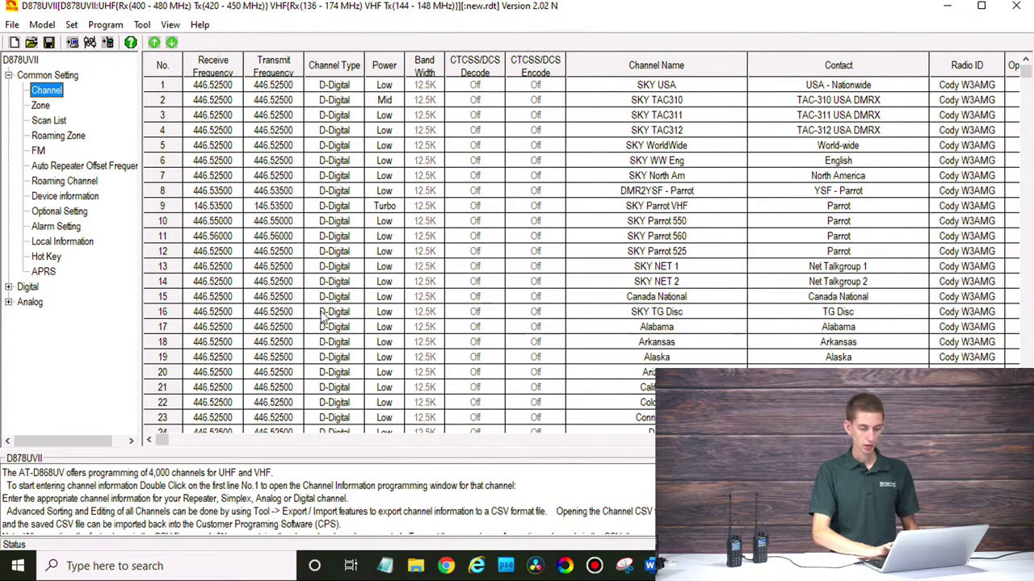
pyautogui.scroll(-9, 396, 259)
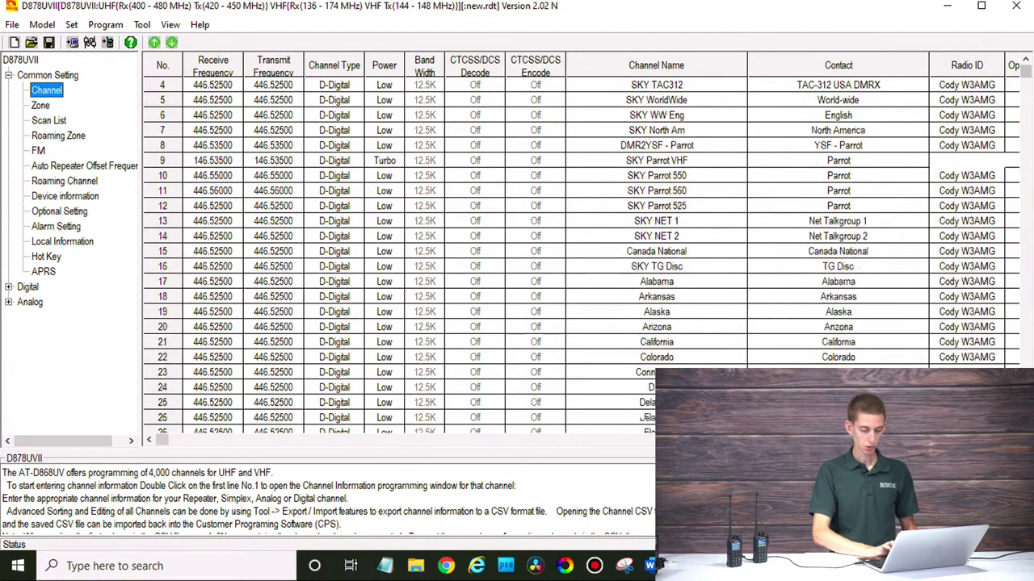
pyautogui.scroll(-11, 644, 417)
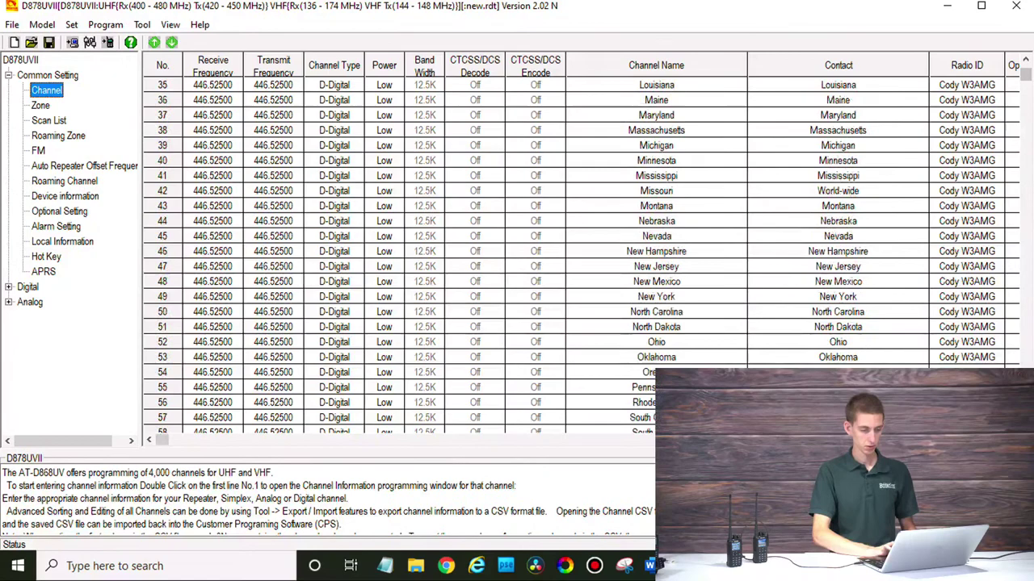
pyautogui.scroll(-11, 643, 417)
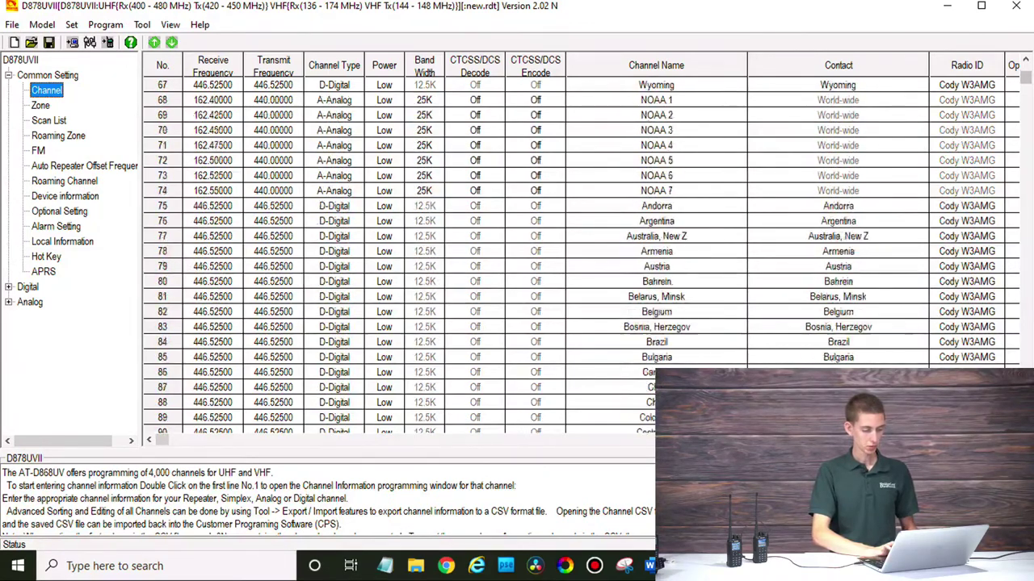
pyautogui.scroll(-10, 644, 417)
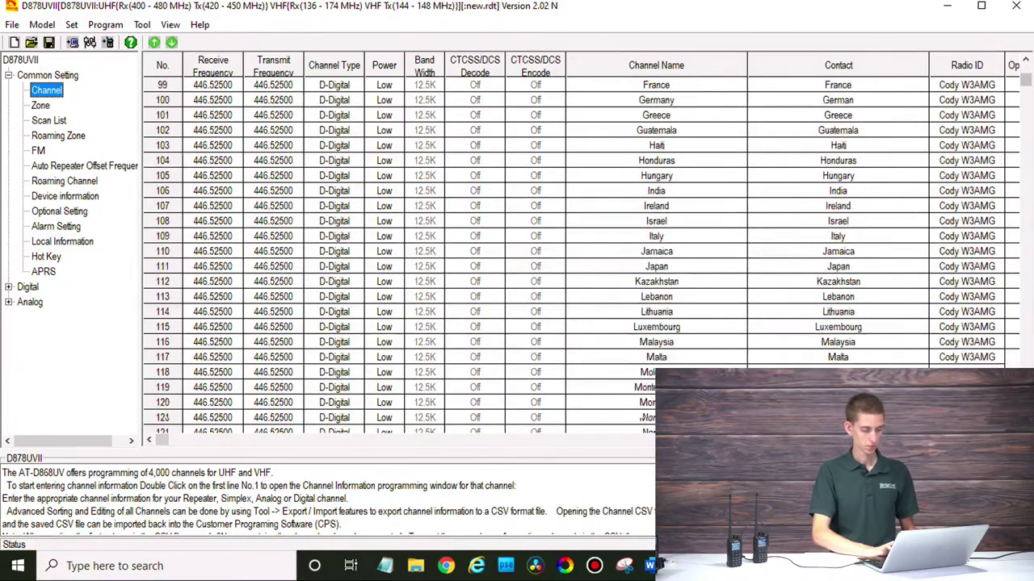
pyautogui.scroll(-10, 643, 418)
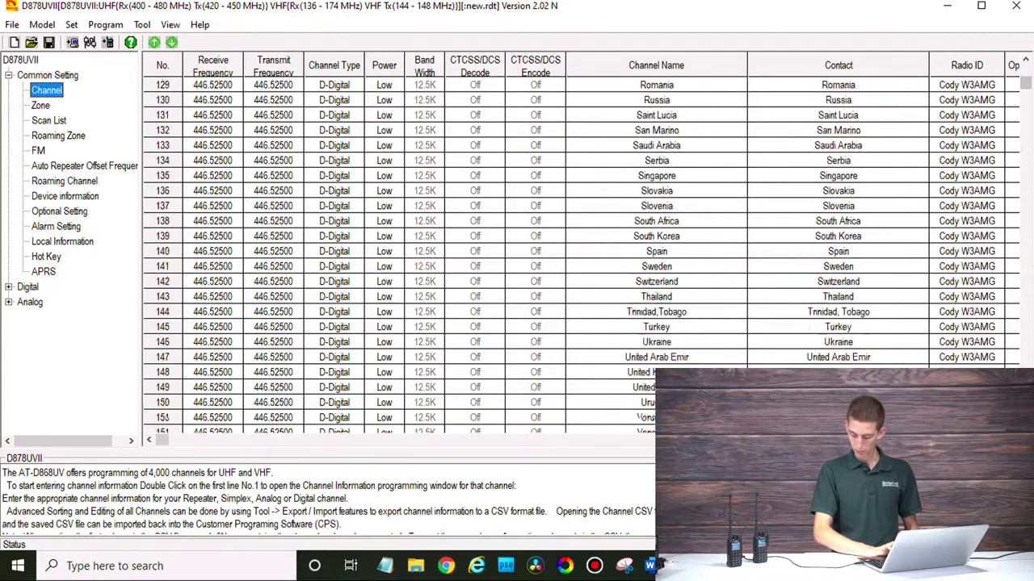
pyautogui.scroll(-10, 644, 417)
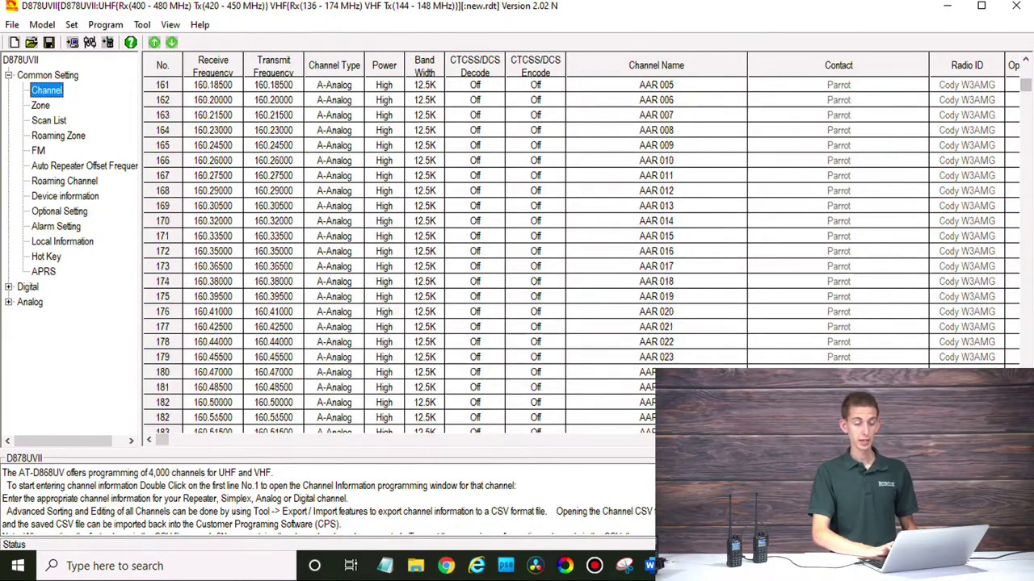
pyautogui.scroll(-10, 644, 418)
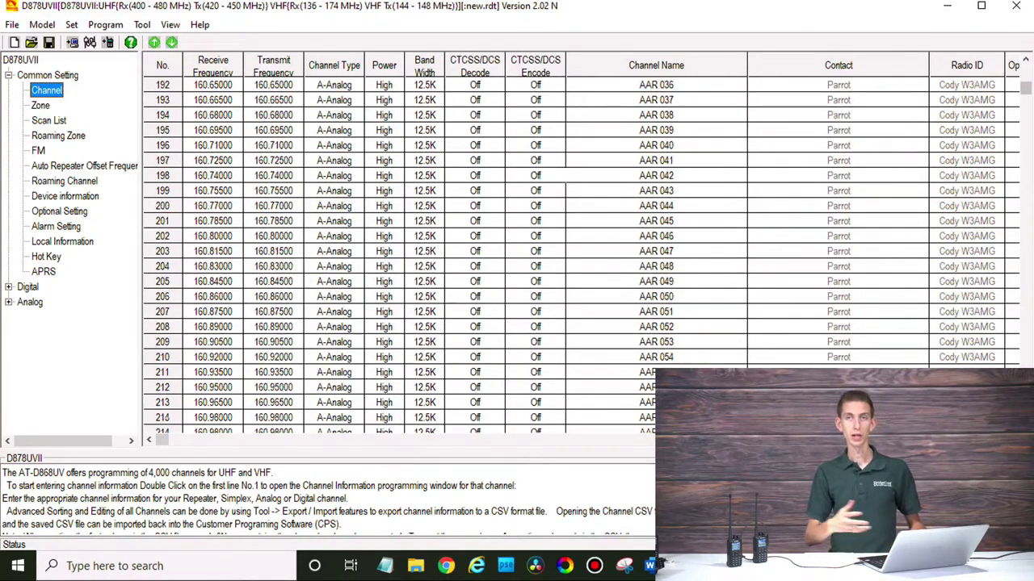
pyautogui.scroll(-8, 644, 418)
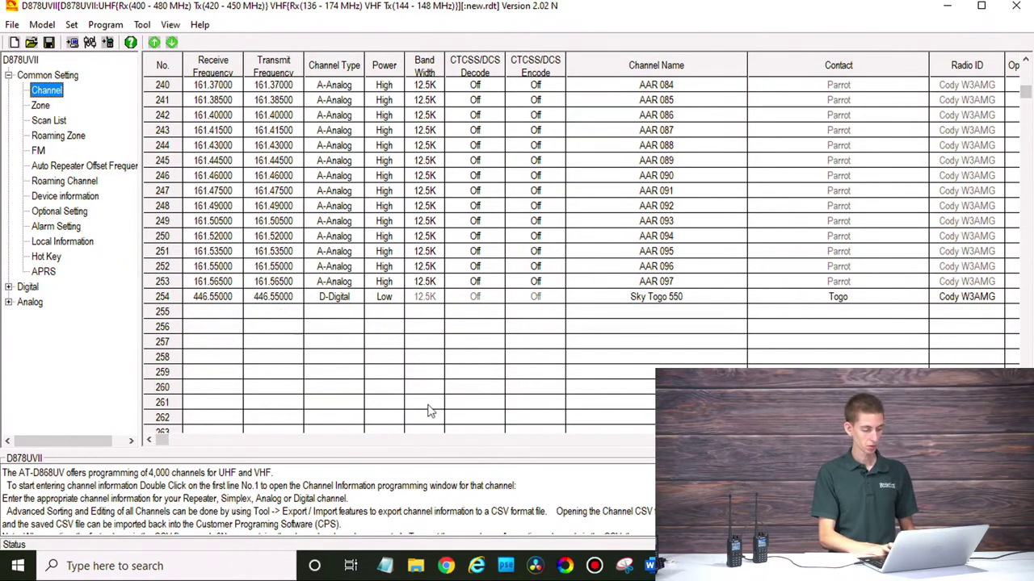
pyautogui.doubleClick(234, 315)
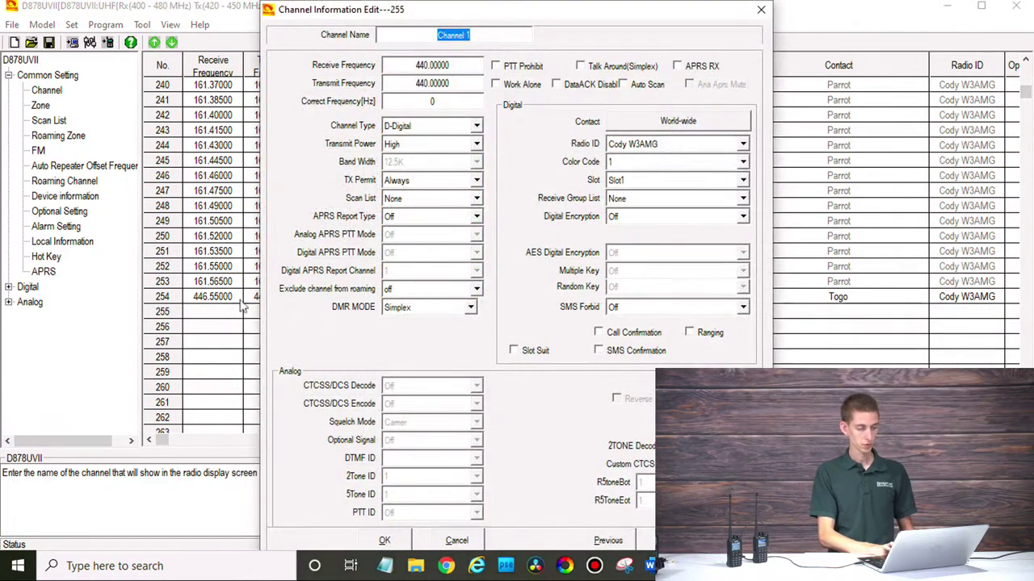
pyautogui.write('APRS RX')
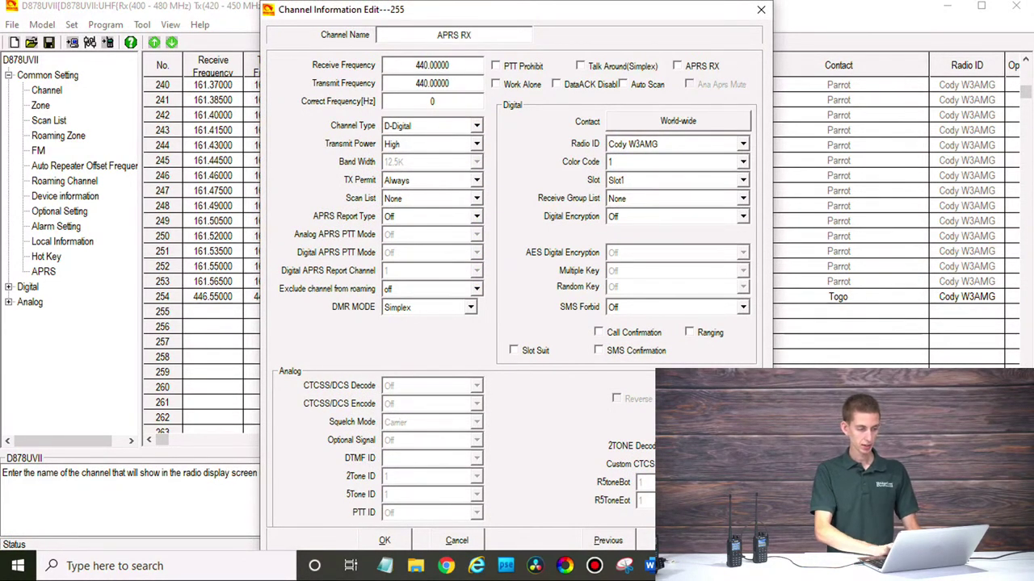
# Step: Set the APRS RX channel's receive frequency to 144.39 and enable PTT Prohibit
pyautogui.click(439, 68)
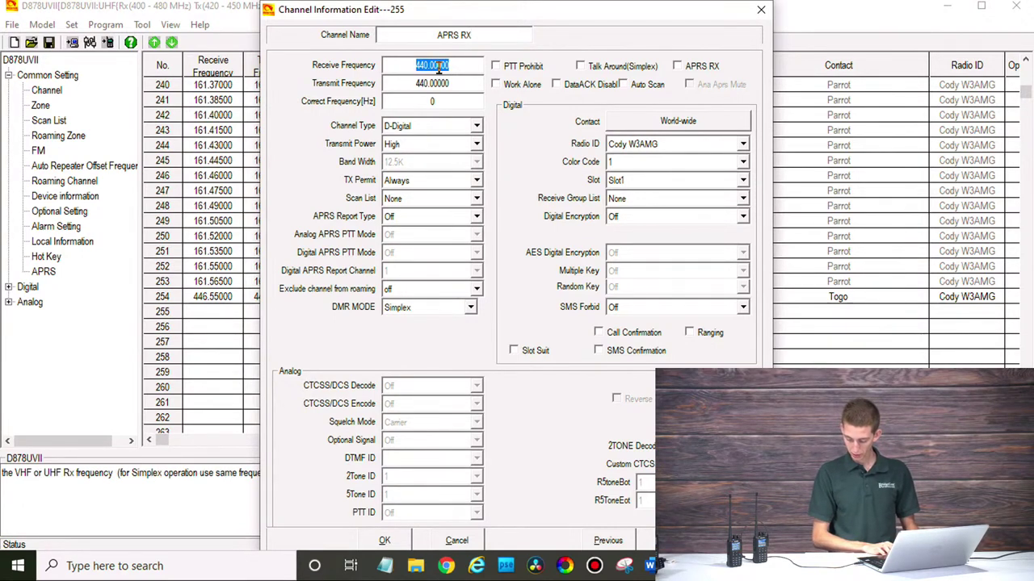
pyautogui.write('144')
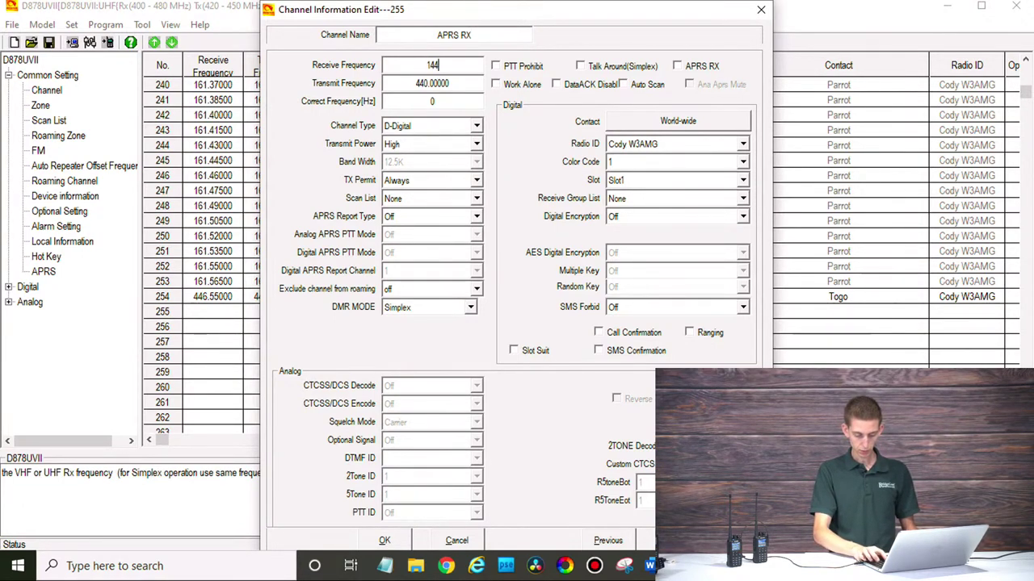
pyautogui.write('.39000')
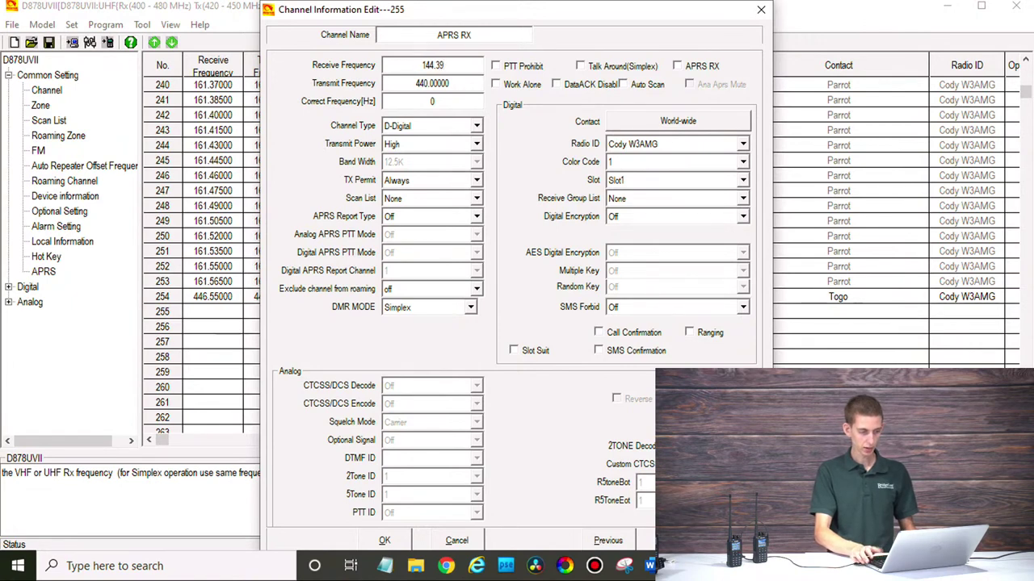
pyautogui.click(520, 68)
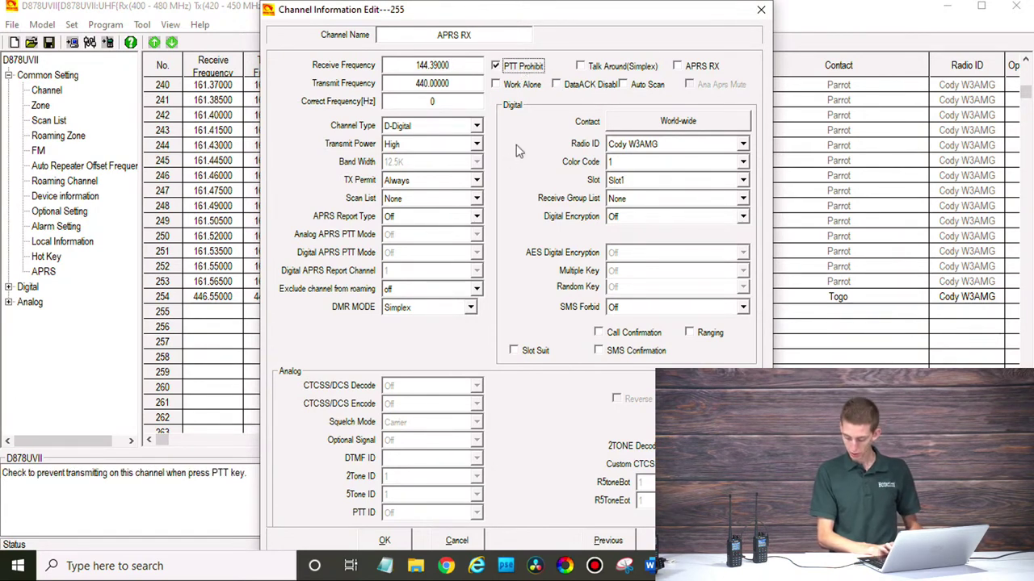
# Step: Set the APRS RX channel's type to A-Analog and its bandwidth to 25K
pyautogui.click(474, 128)
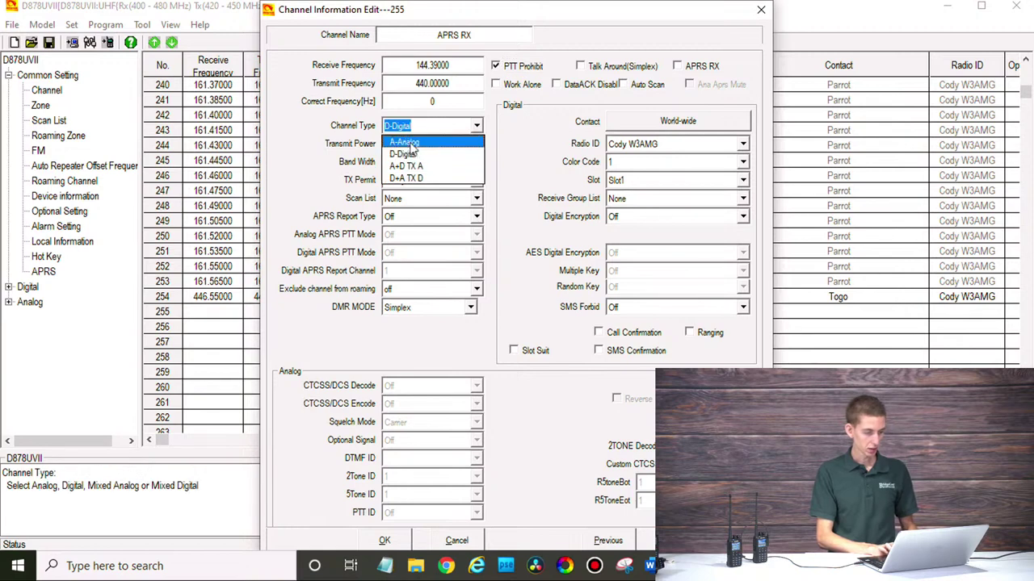
pyautogui.click(408, 142)
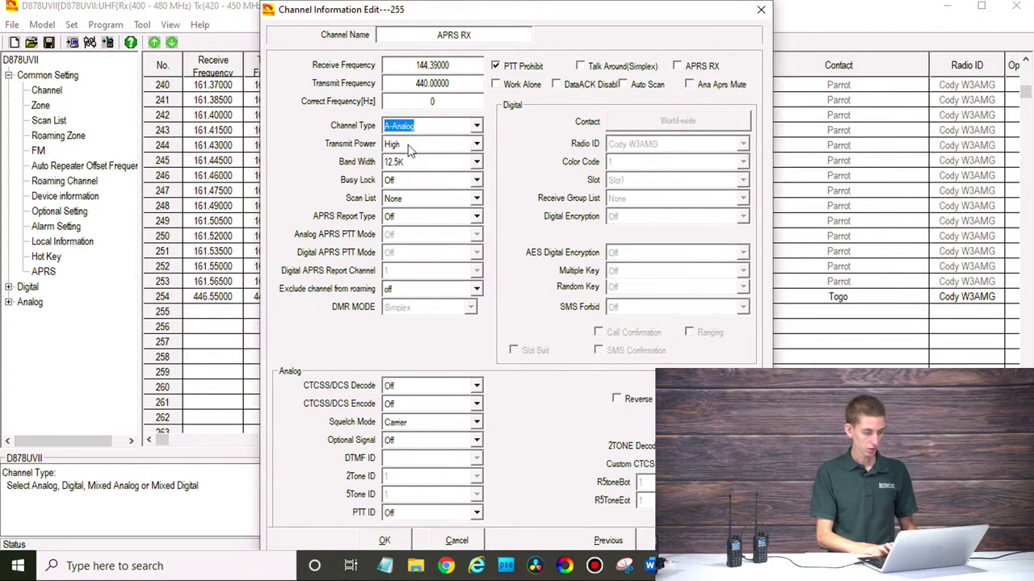
pyautogui.click(424, 147)
pyautogui.click(533, 143)
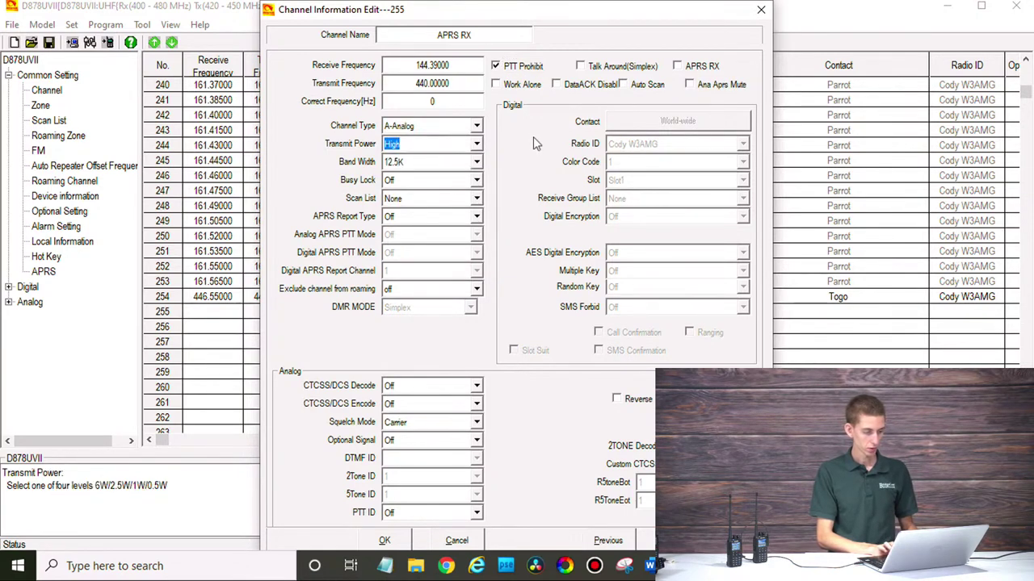
pyautogui.click(443, 163)
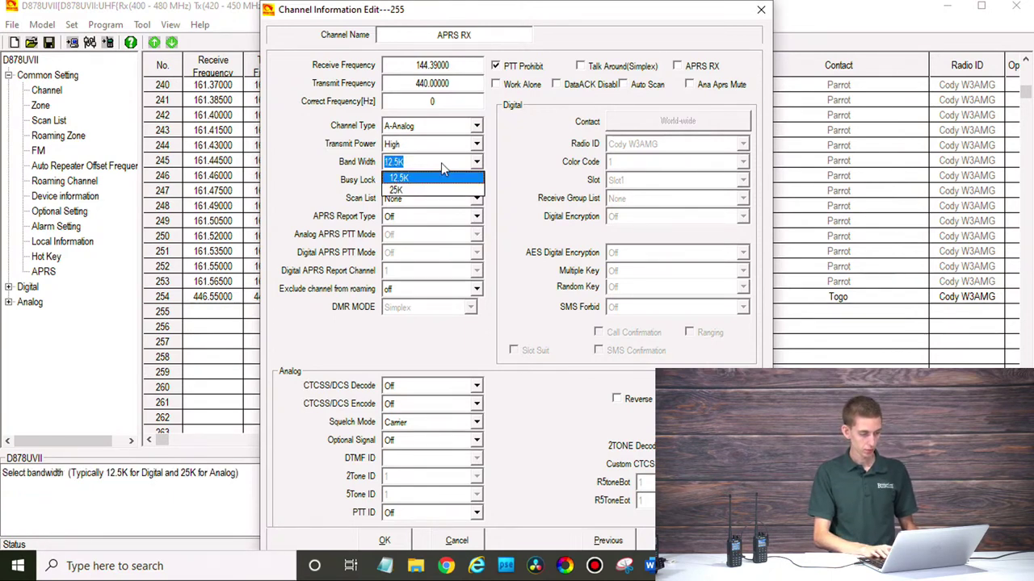
pyautogui.click(421, 190)
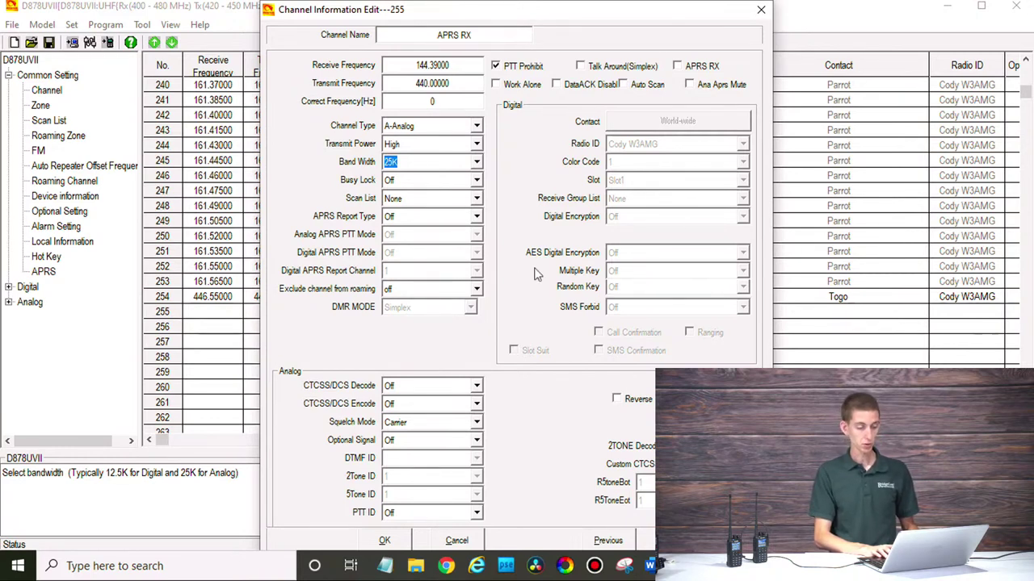
# Step: Enable APRS RX and Ana Aprs Mute for the channel and accept the channel settings
pyautogui.click(677, 67)
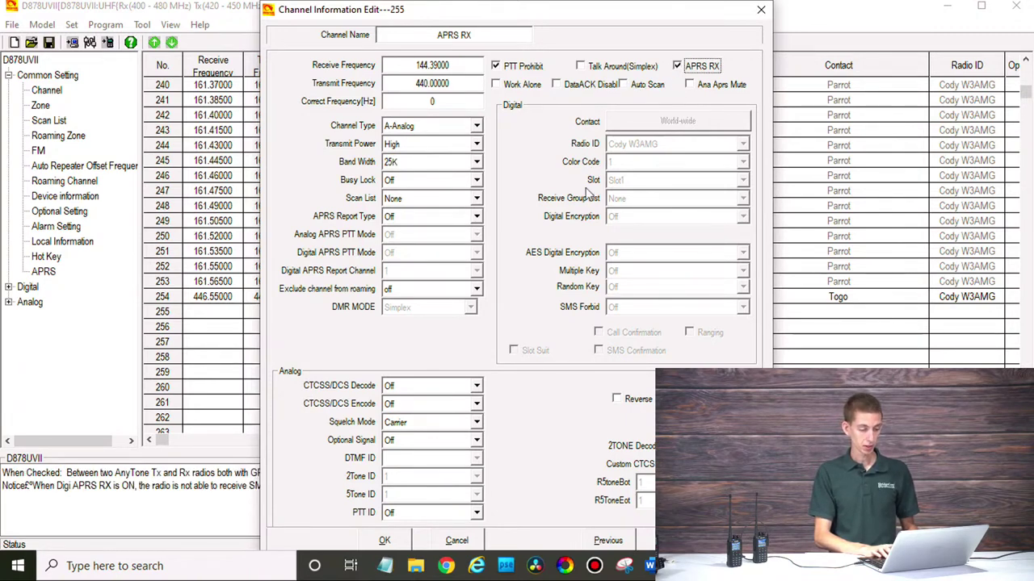
pyautogui.click(690, 85)
pyautogui.click(690, 84)
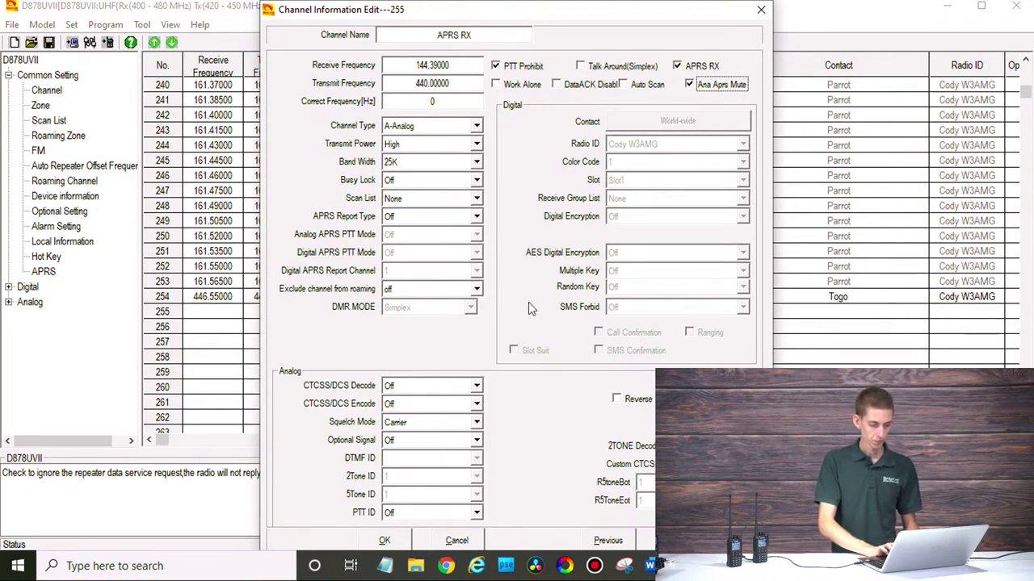
pyautogui.click(388, 541)
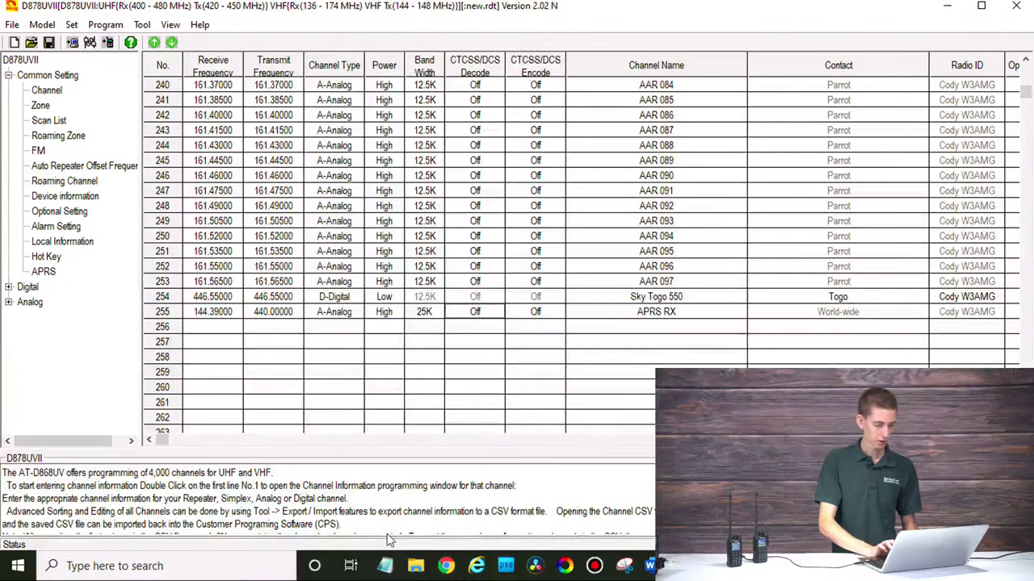
# Step: Create a zone in the first empty slot, number 5, name it APRS, and add the APRS RX channel as its member
pyautogui.click(42, 106)
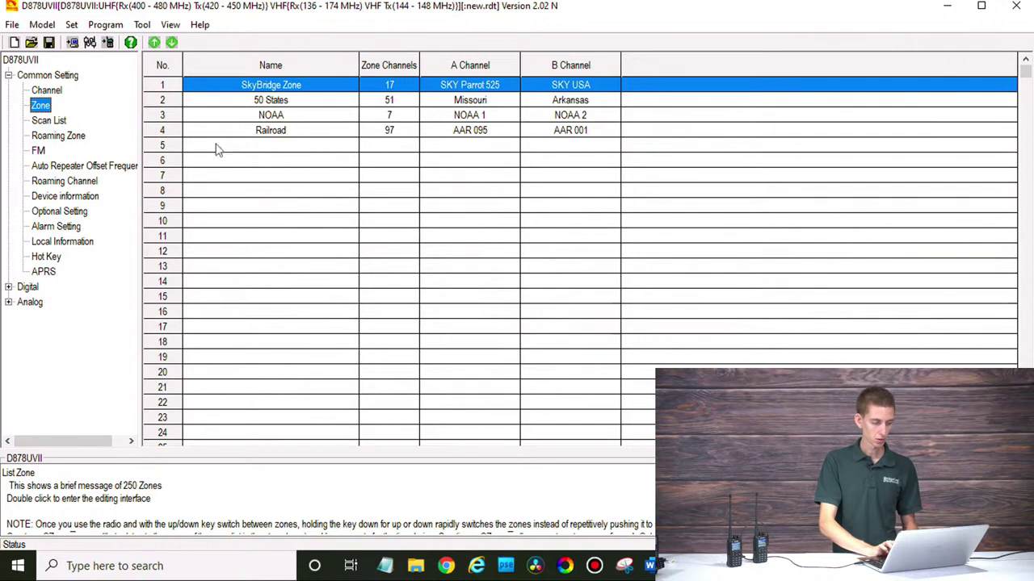
pyautogui.doubleClick(296, 153)
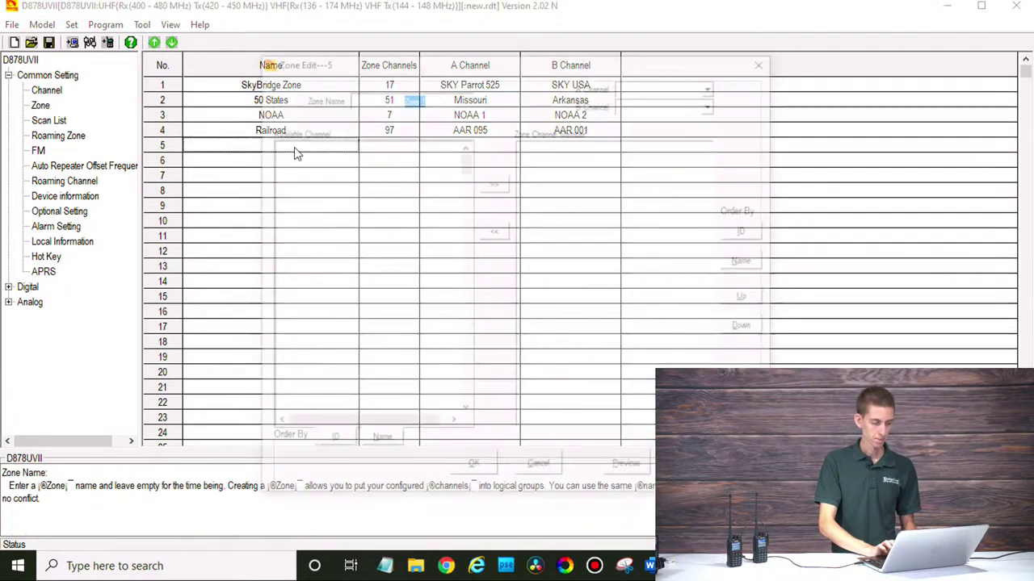
pyautogui.write('APRS')
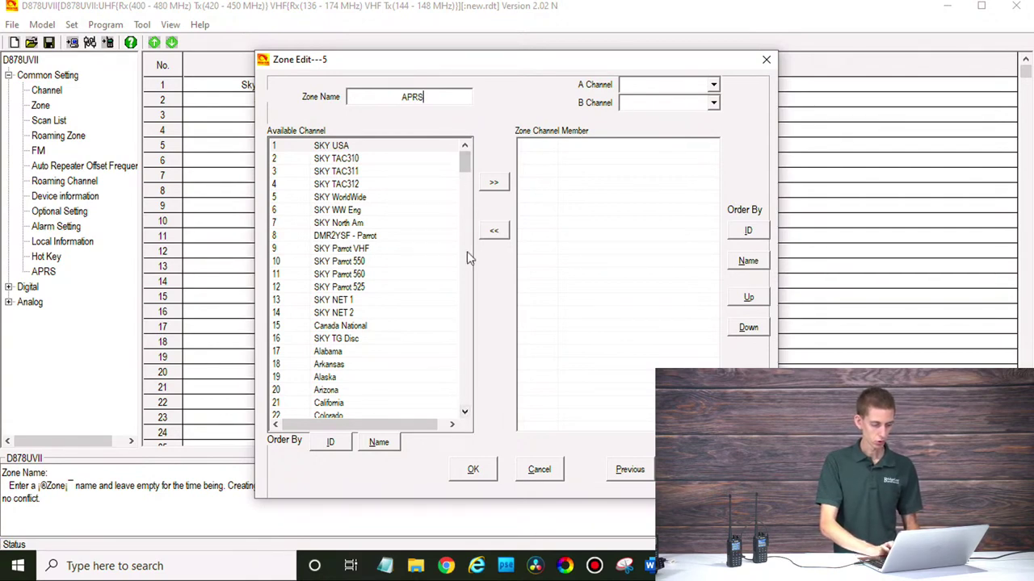
pyautogui.moveTo(468, 172); pyautogui.dragTo(464, 401)
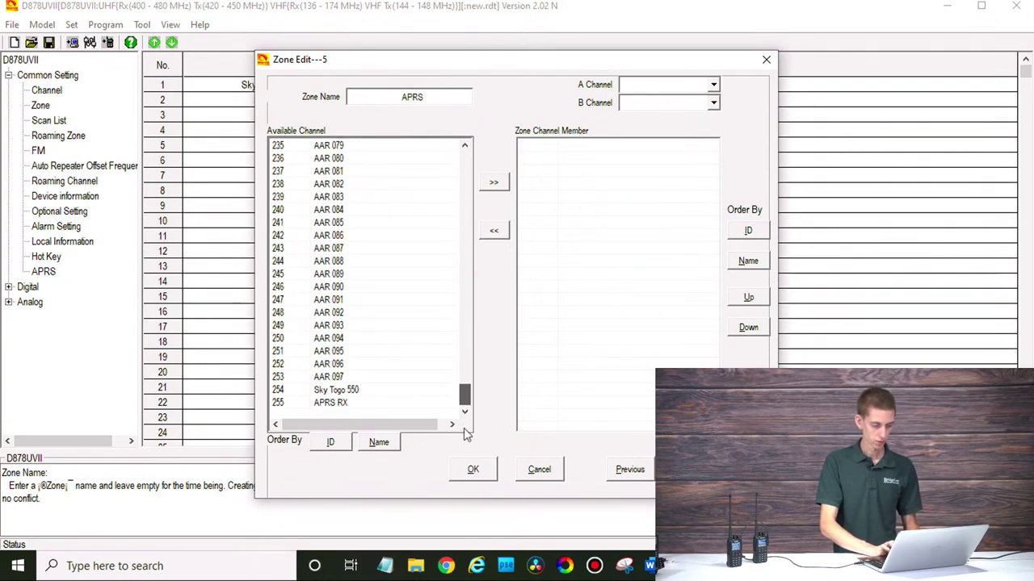
pyautogui.click(388, 406)
pyautogui.click(504, 186)
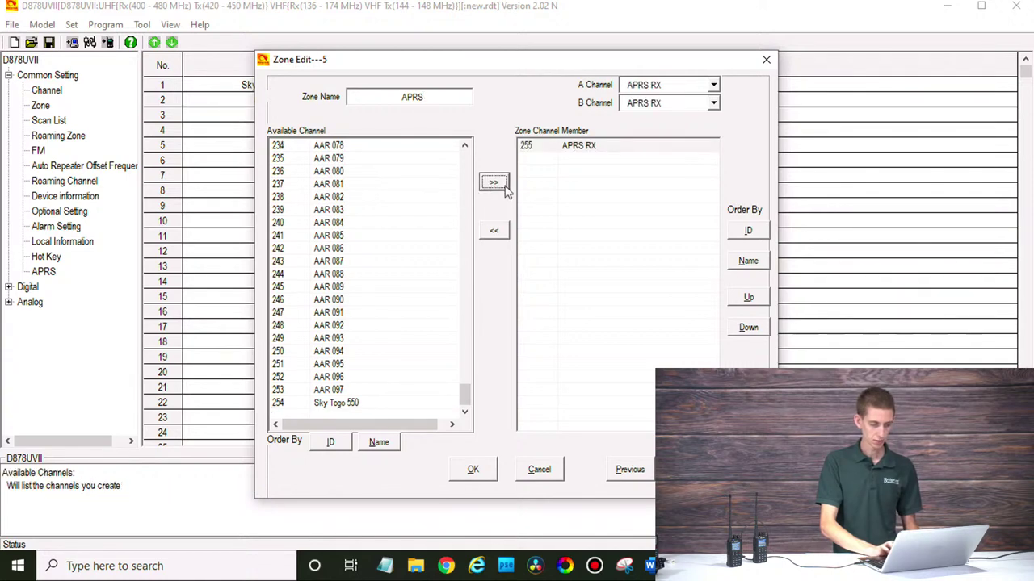
pyautogui.click(483, 475)
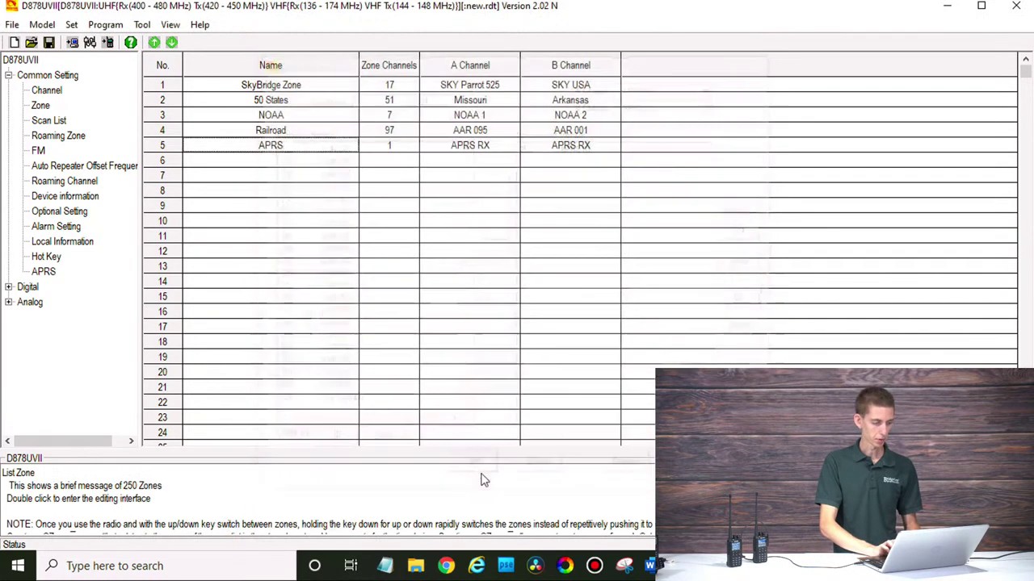
pyautogui.click(280, 159)
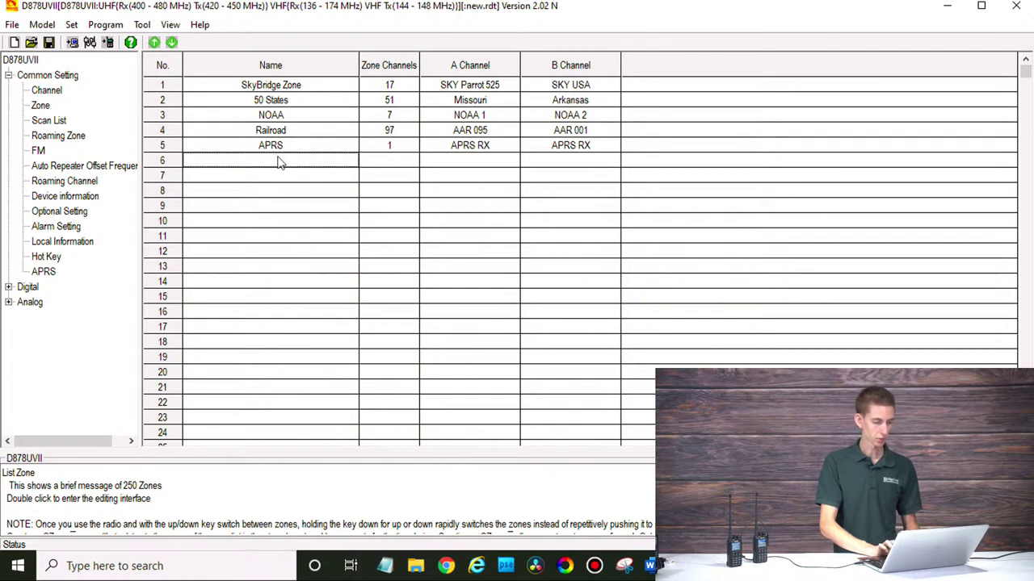
# Step: Return to the channel list and confirm COM3 as the communication port for the radio
pyautogui.click(46, 91)
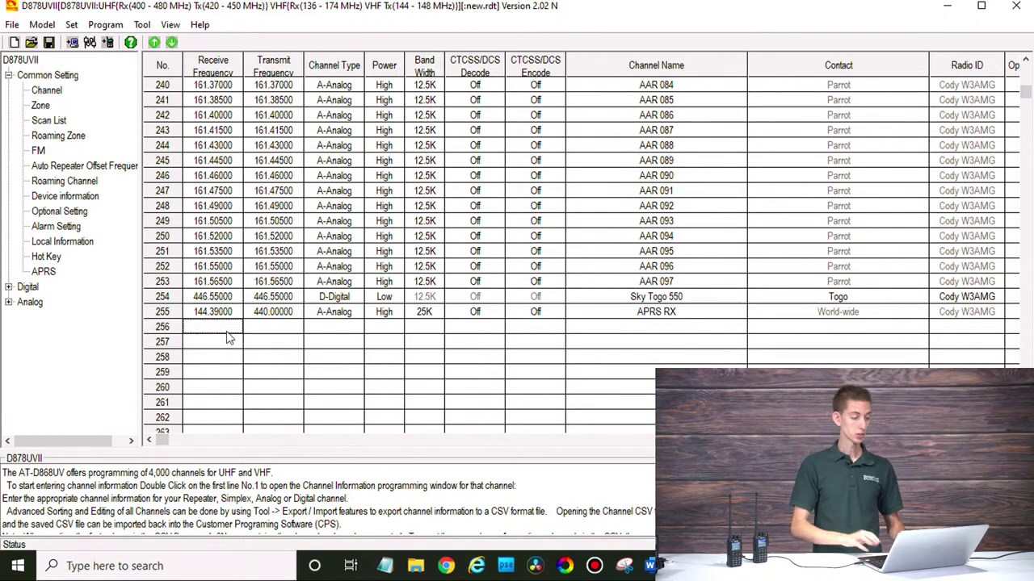
pyautogui.click(90, 46)
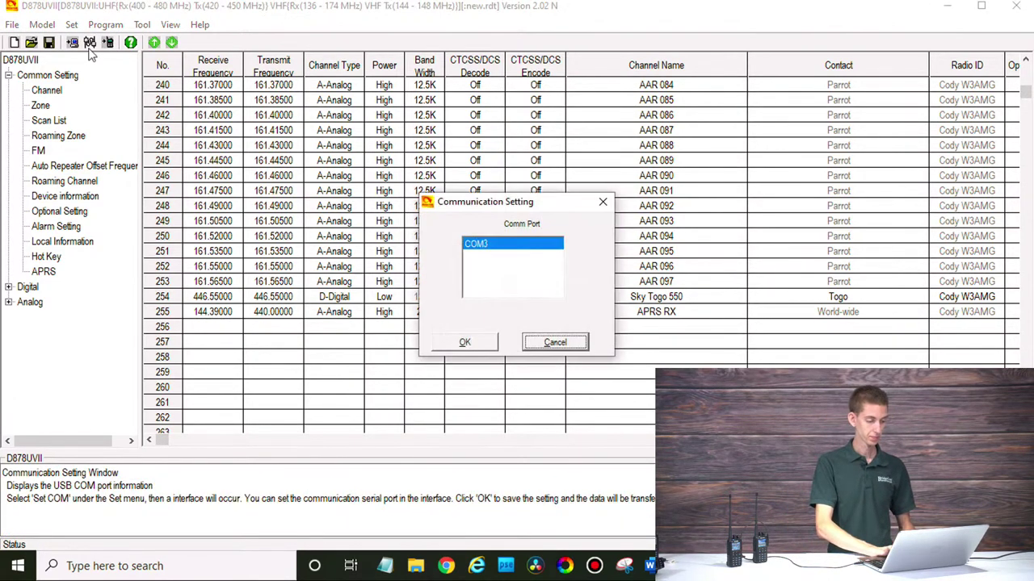
pyautogui.click(466, 343)
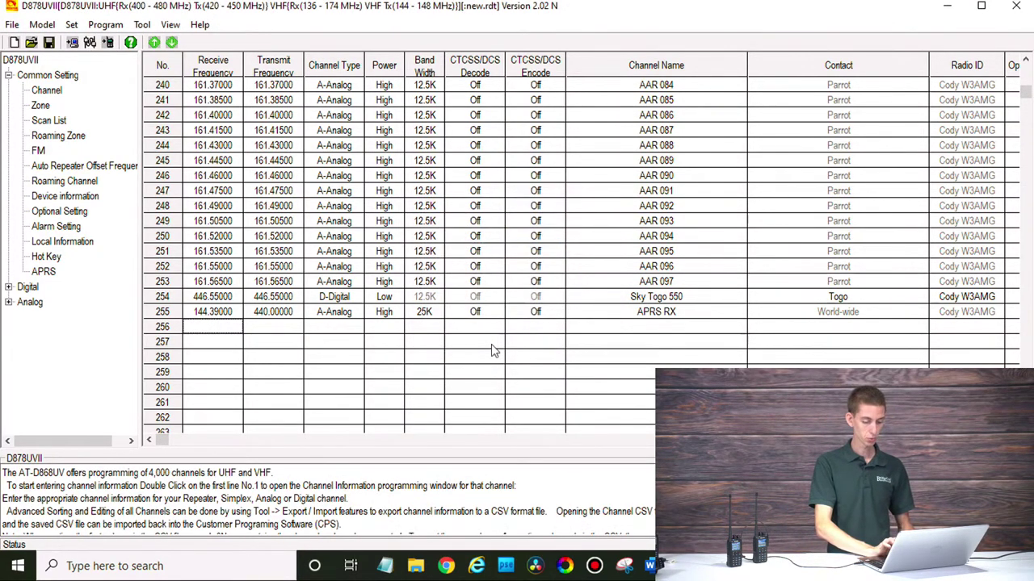
# Step: Write the codeplug to the radio with only Other Data included, leaving out the Digital Contact List
pyautogui.click(110, 46)
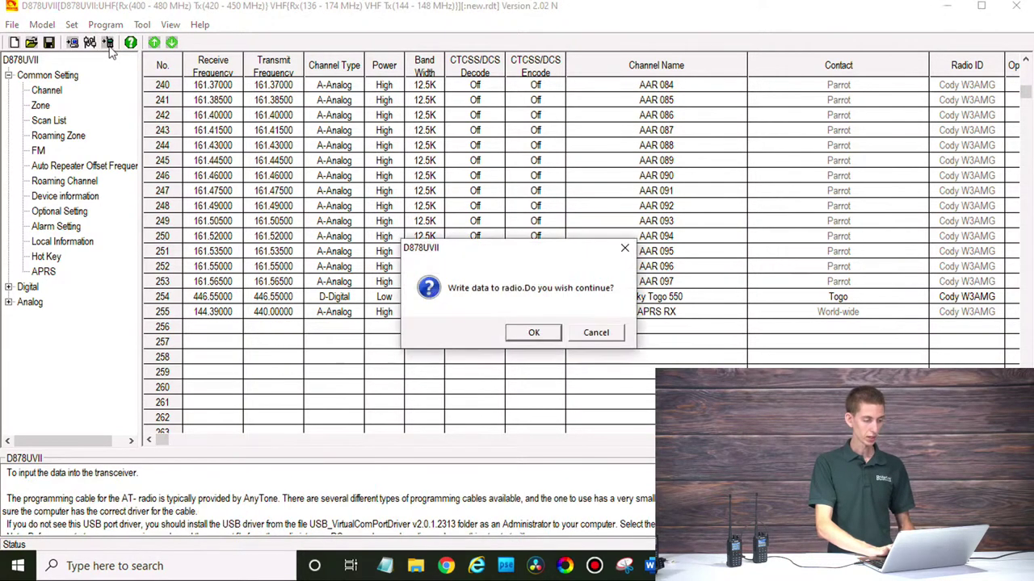
pyautogui.click(545, 339)
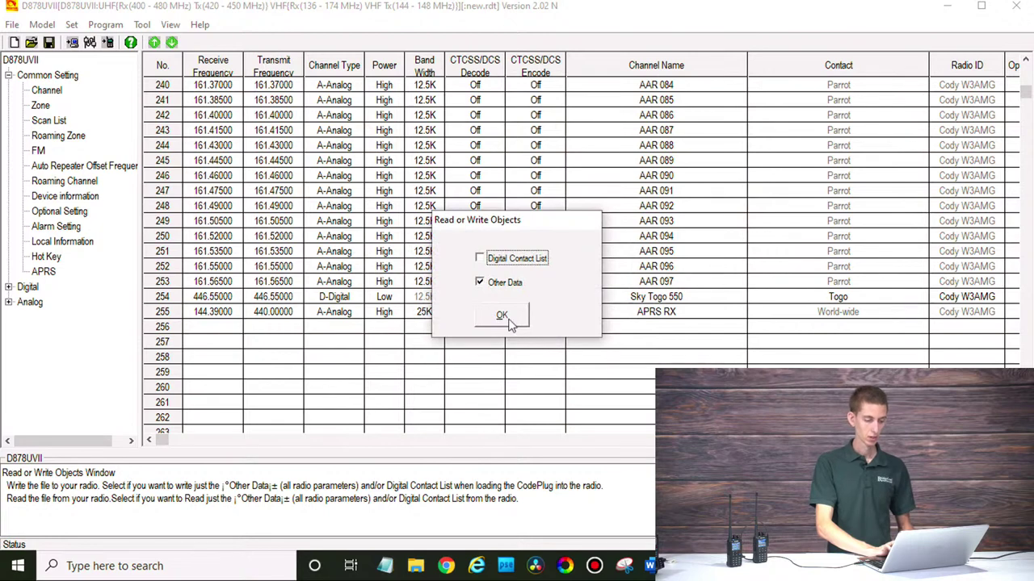
pyautogui.click(508, 320)
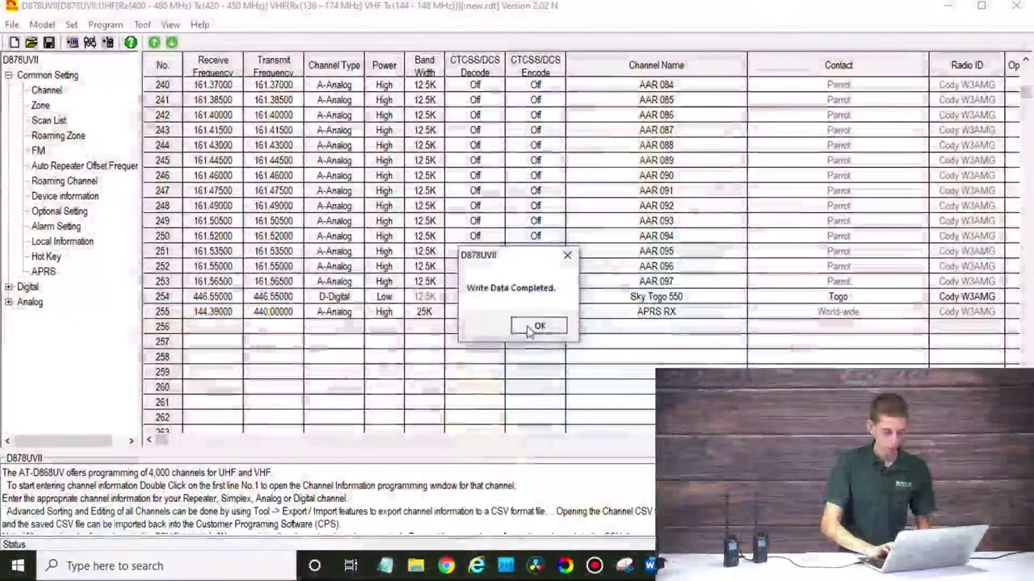
pyautogui.click(521, 327)
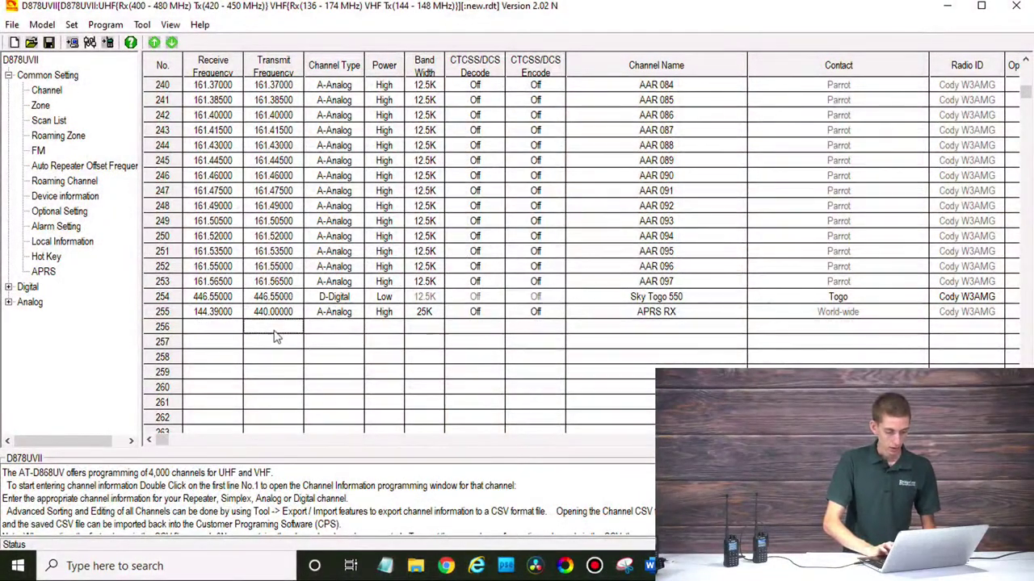
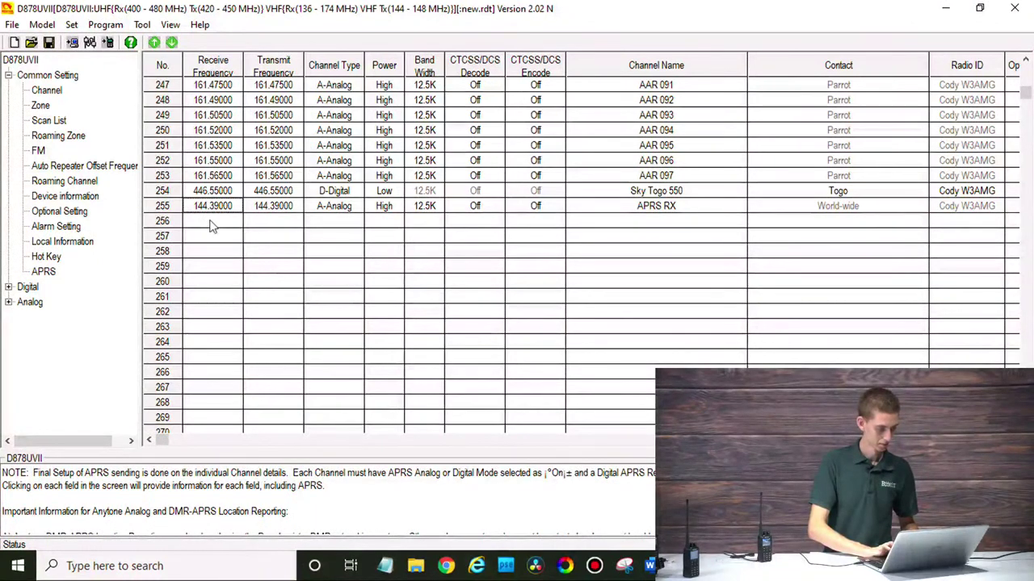
pyautogui.click(208, 222)
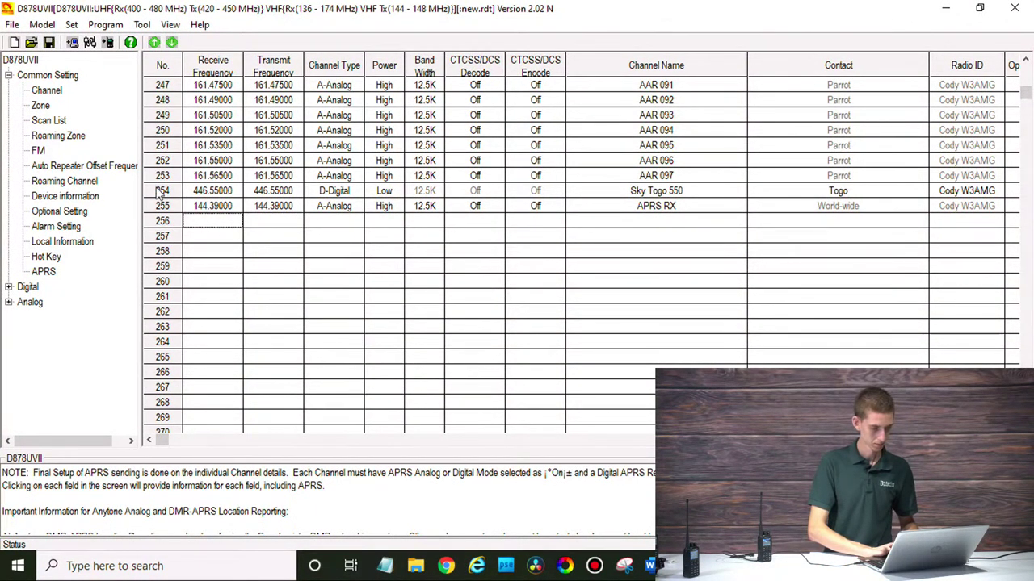
pyautogui.click(274, 223)
pyautogui.click(215, 225)
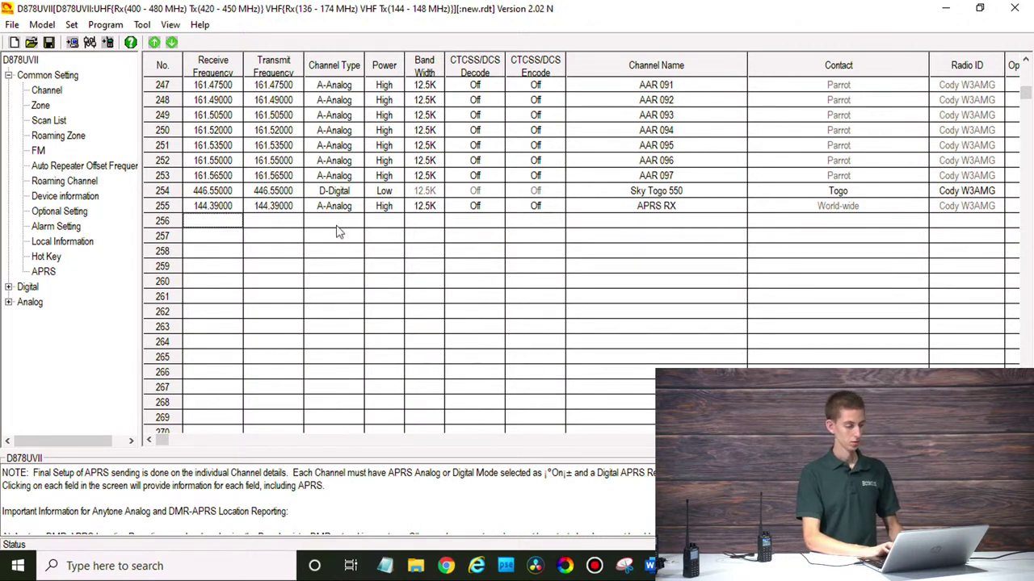
pyautogui.click(706, 225)
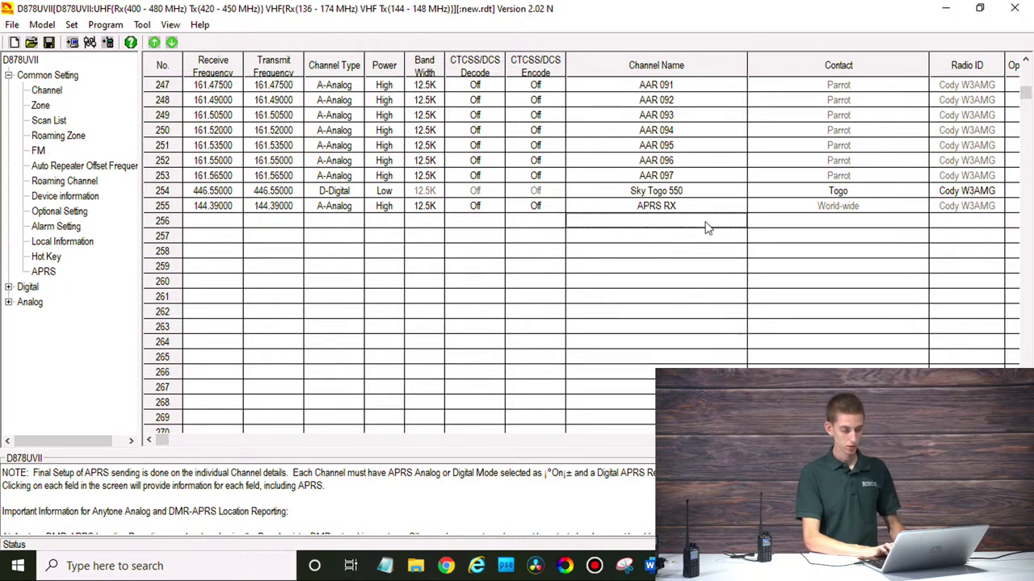
pyautogui.click(216, 225)
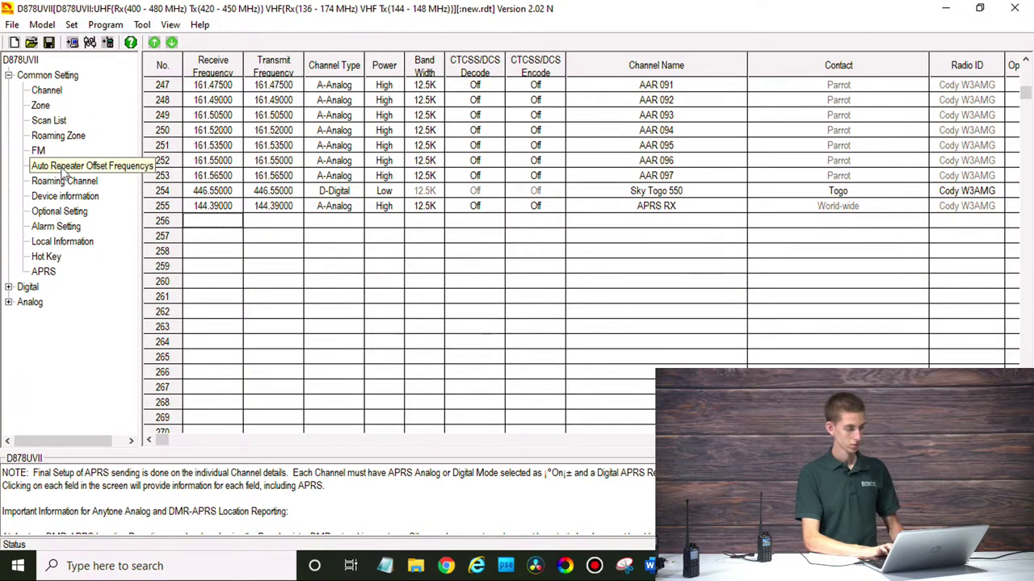
# Step: Open the GPS/Ranging options in the Optional Setting dialog and examine the GPS settings, including Gps Mode
pyautogui.doubleClick(59, 211)
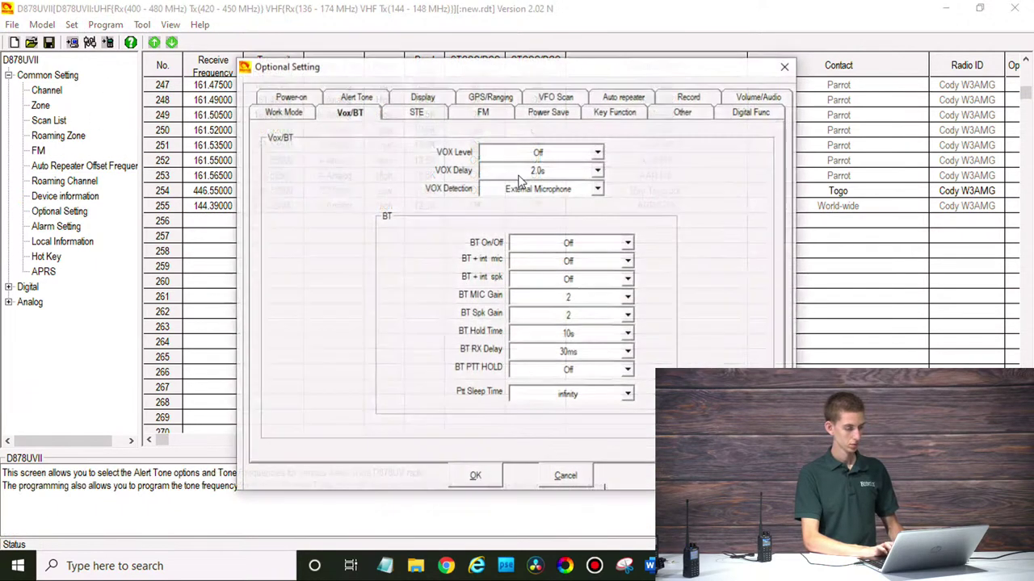
pyautogui.click(478, 98)
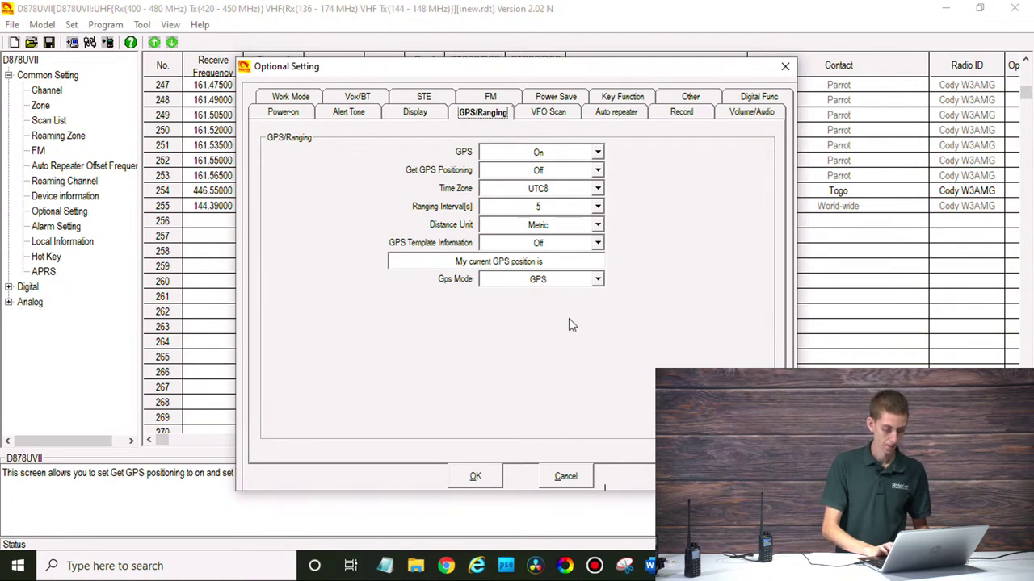
pyautogui.press('Tab')
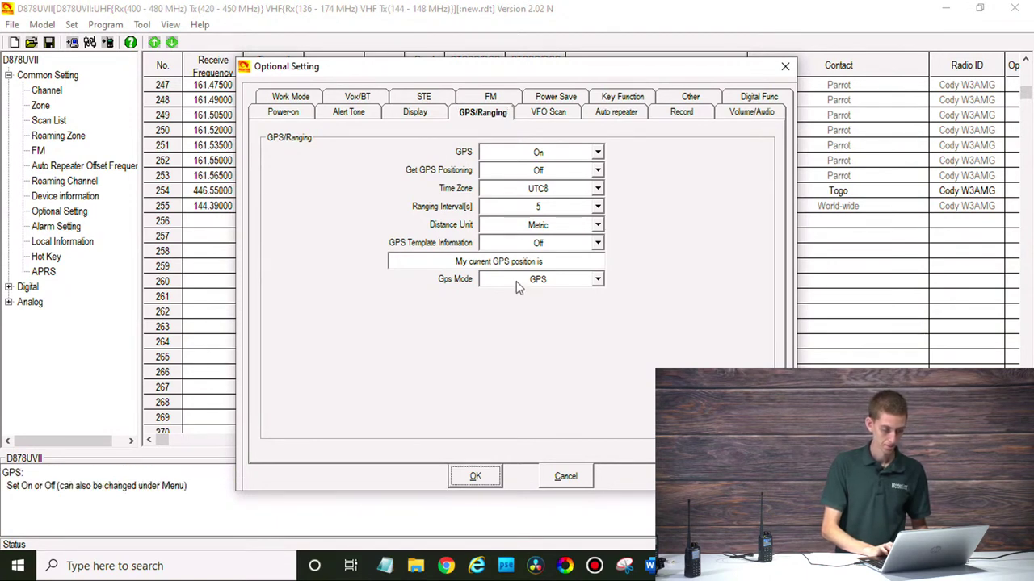
pyautogui.click(517, 281)
pyautogui.click(654, 282)
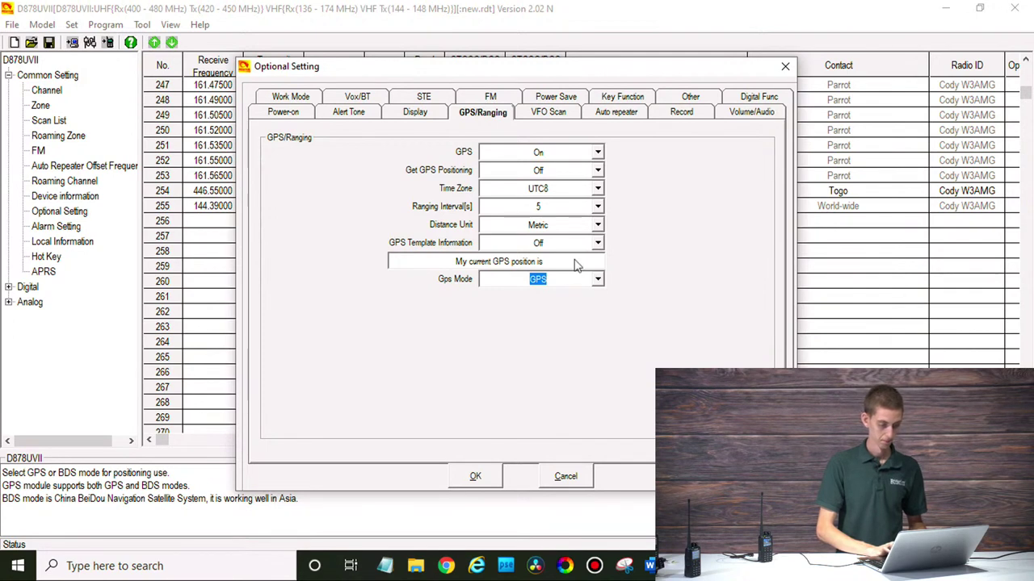
# Step: Set the GPS distance unit to Inch System, turn Get GPS Positioning on, and accept the optional settings
pyautogui.click(559, 230)
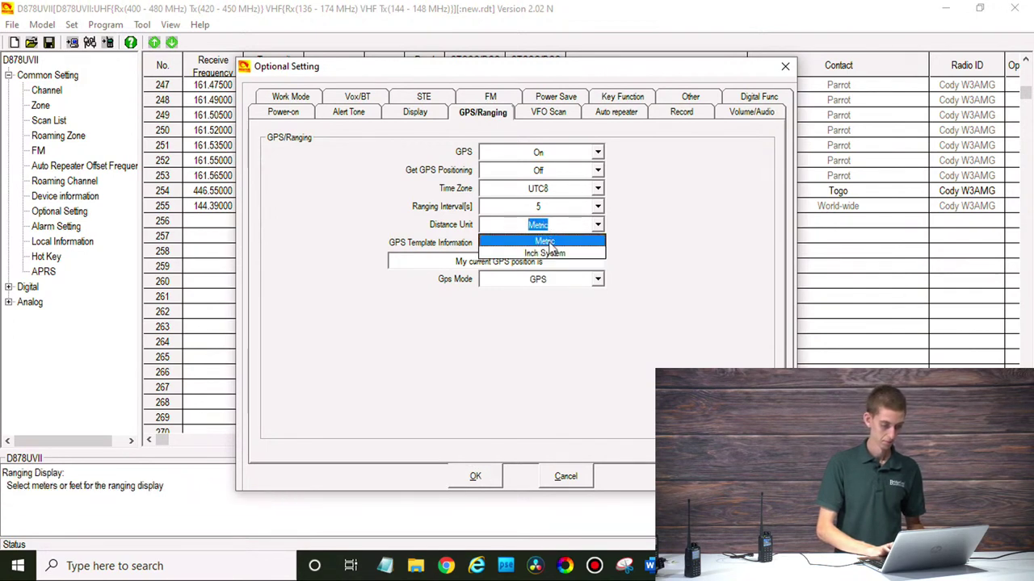
pyautogui.click(550, 252)
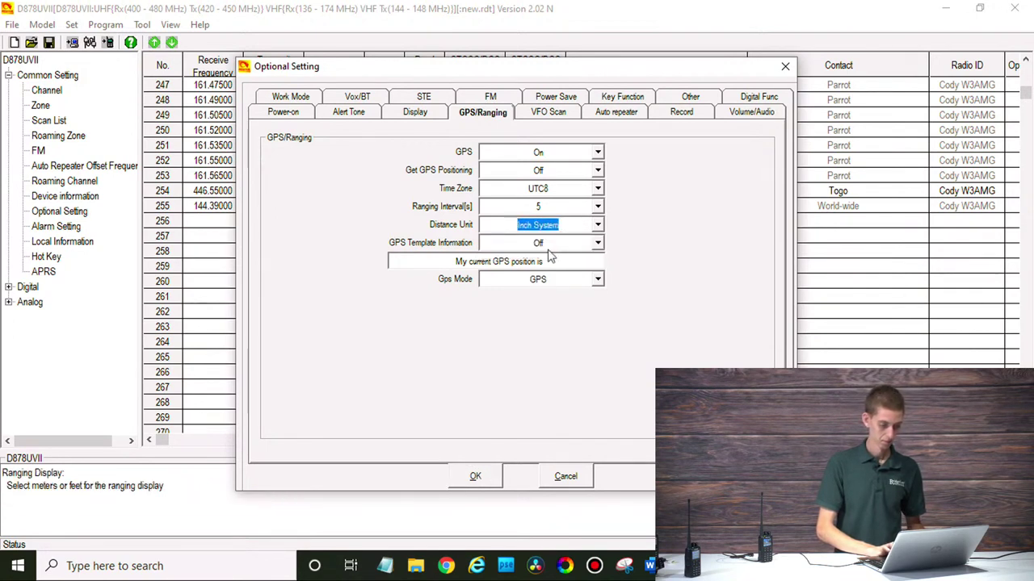
pyautogui.click(562, 178)
pyautogui.click(543, 204)
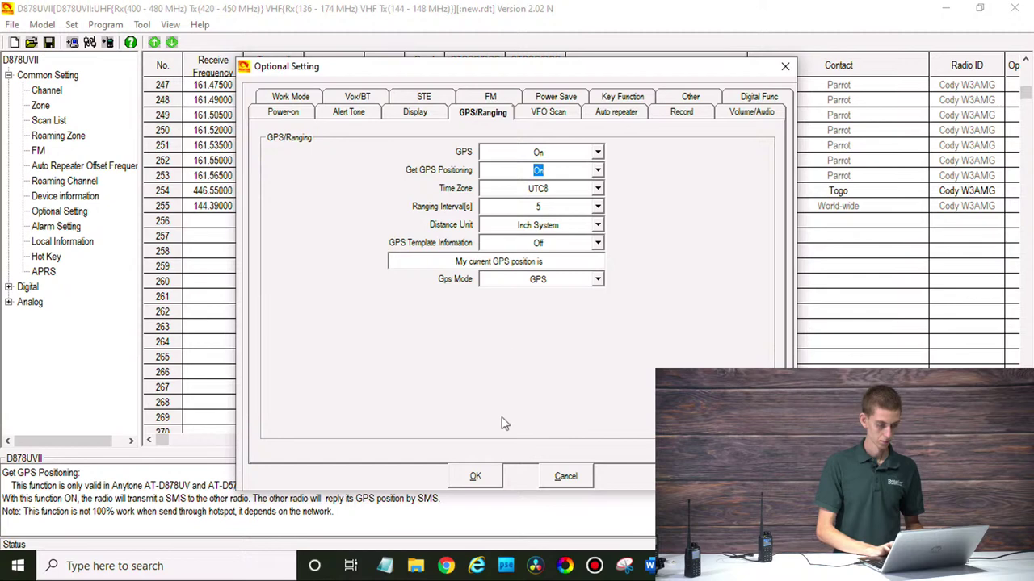
pyautogui.click(496, 482)
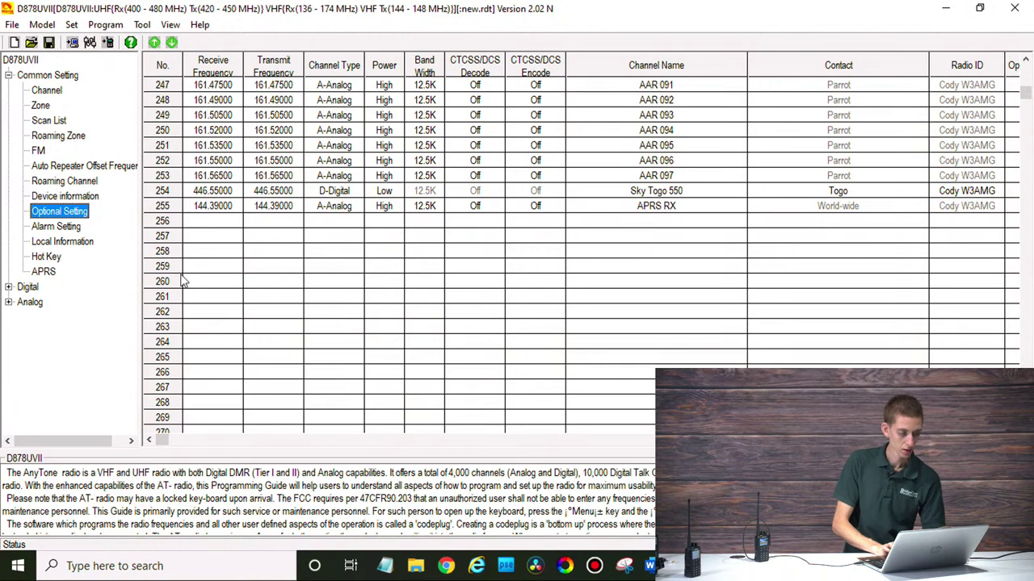
# Step: Confirm COM3 as the communication port and write the updated codeplug to the radio with only Other Data included
pyautogui.click(88, 43)
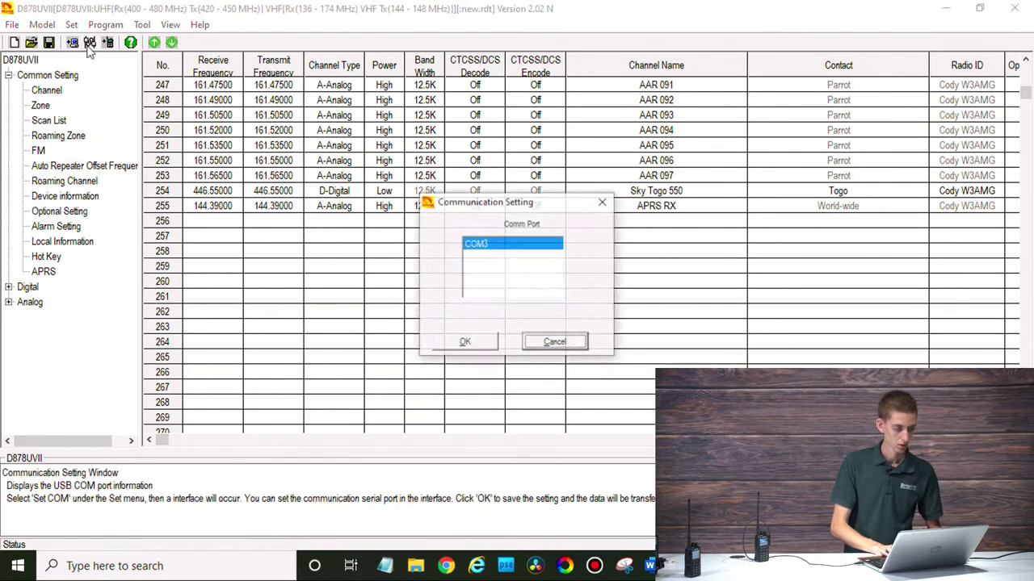
pyautogui.click(463, 343)
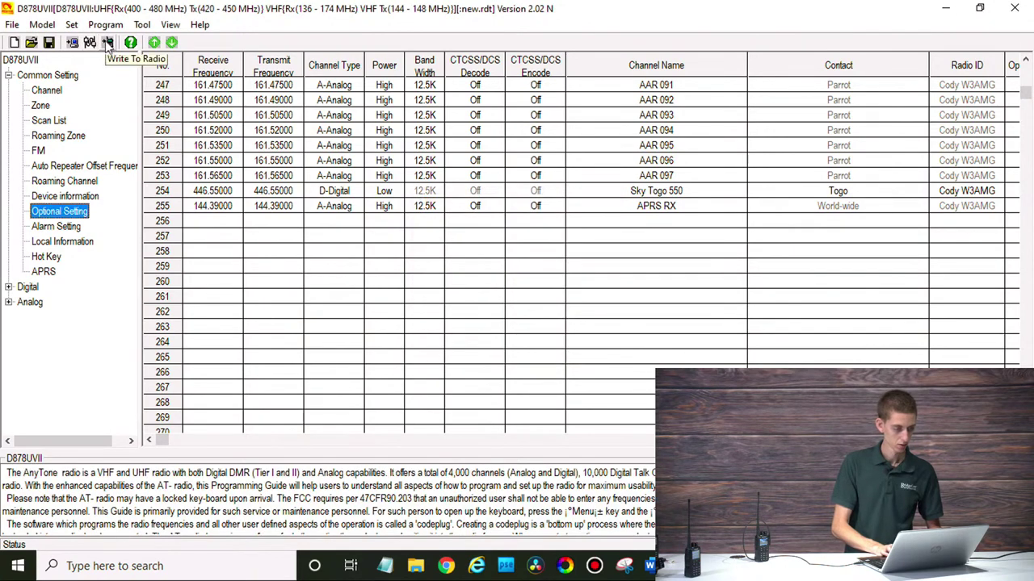
pyautogui.click(108, 43)
pyautogui.click(533, 333)
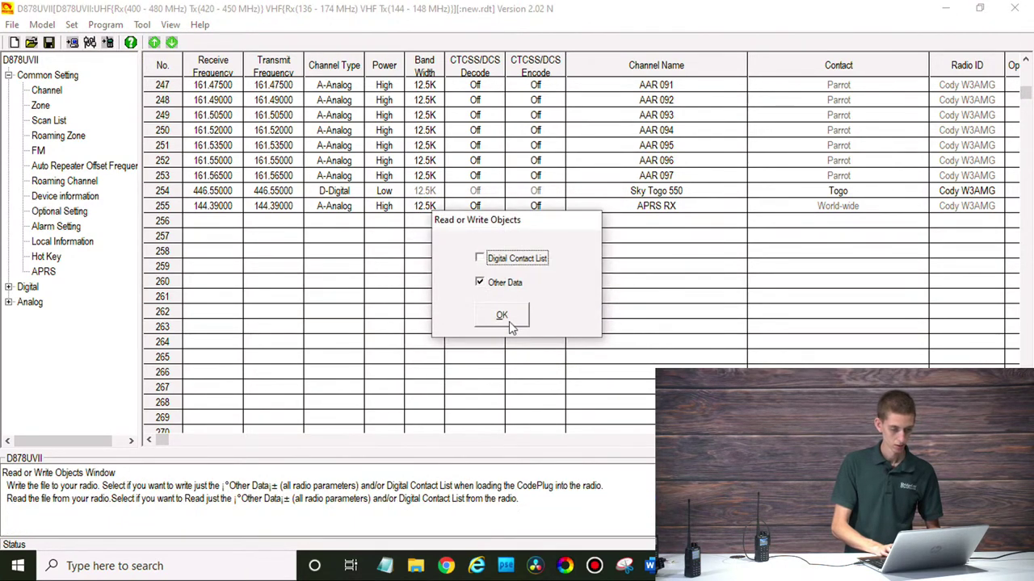
pyautogui.click(509, 316)
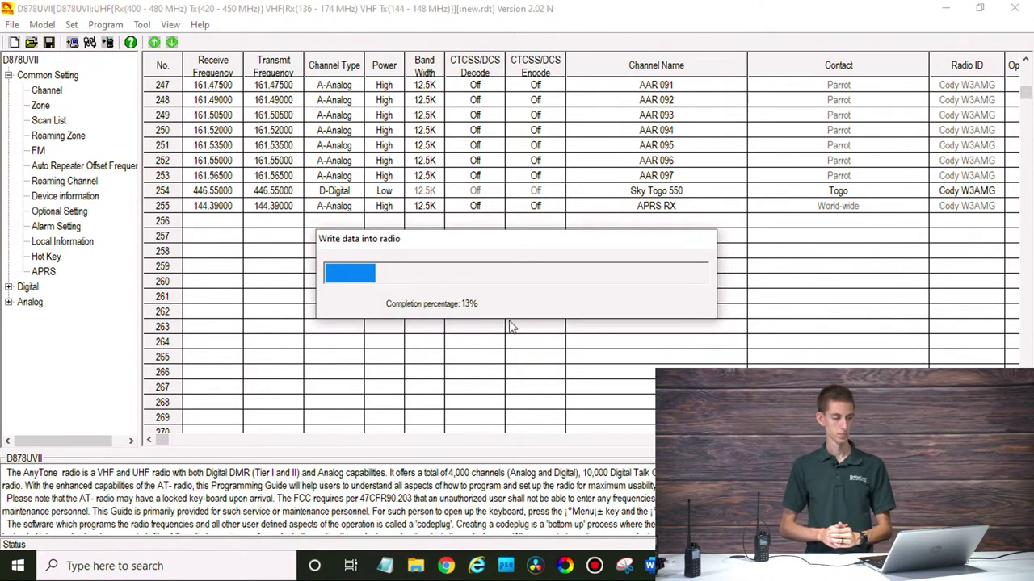